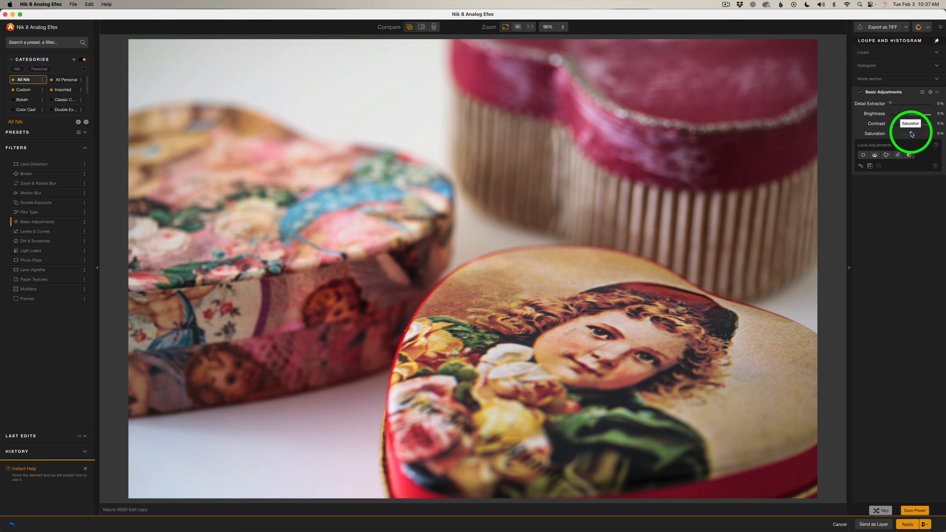
- Lower the Saturation in Basic Adjustments to -65% and add the Bokeh filter
left_click_drag(910, 134, 899, 134)
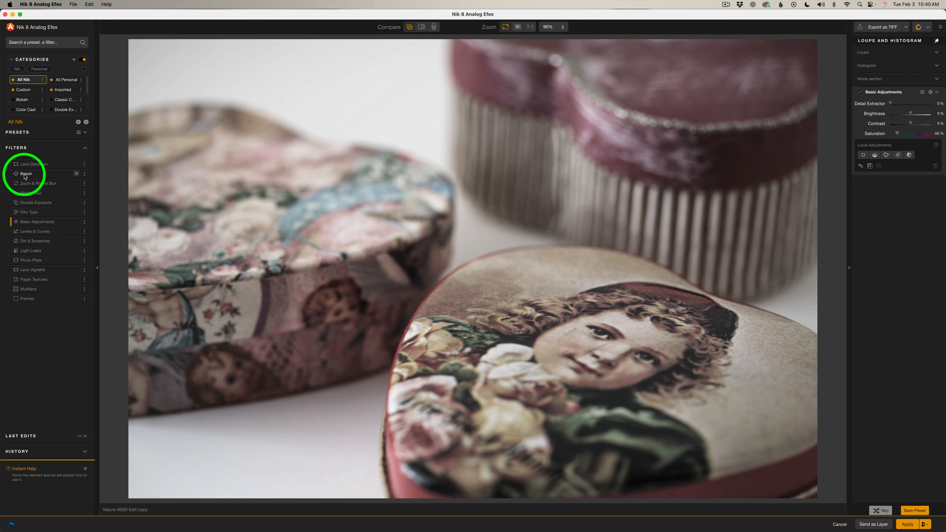
left_click(79, 174)
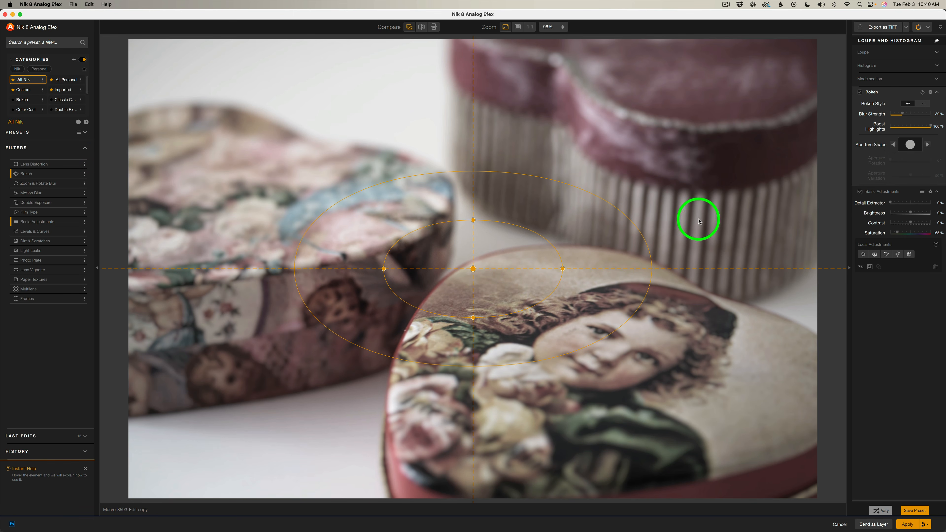
- Centre the Bokeh focus area on the girl's face and enlarge its inner ellipse to cover her head
left_click_drag(476, 272, 588, 316)
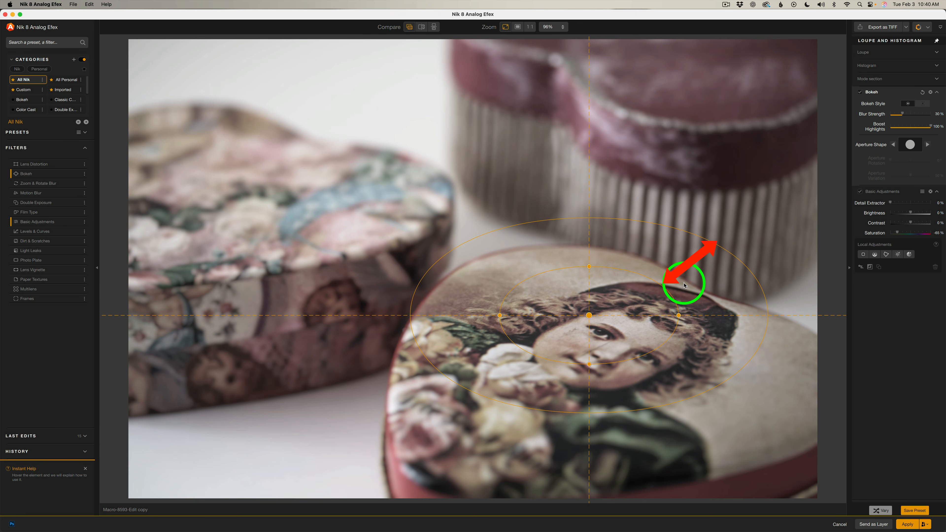
left_click_drag(600, 316, 609, 345)
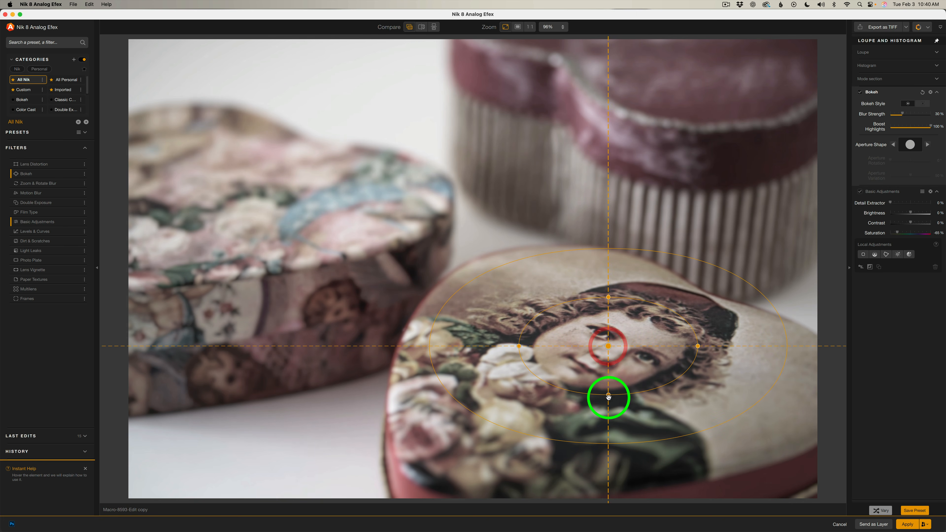
left_click_drag(608, 394, 611, 426)
left_click_drag(681, 359, 719, 346)
left_click_drag(617, 346, 609, 351)
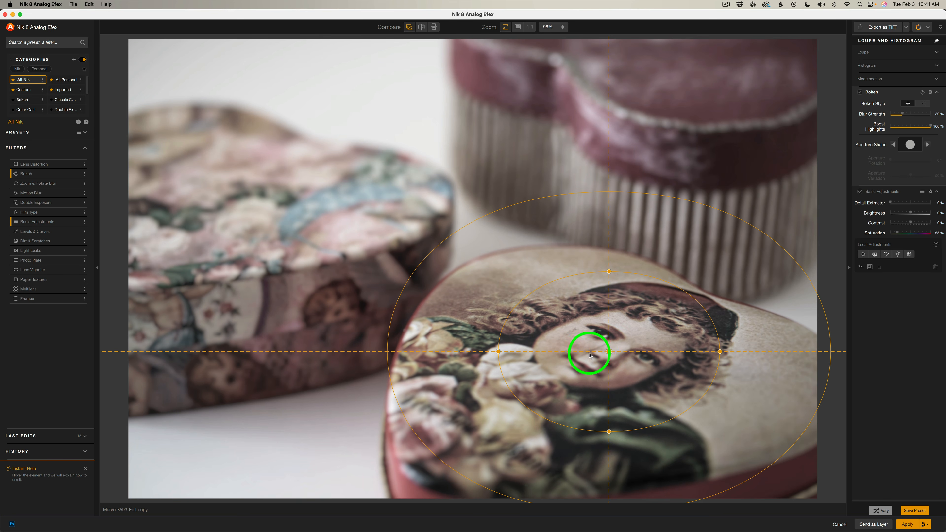
left_click_drag(719, 351, 734, 351)
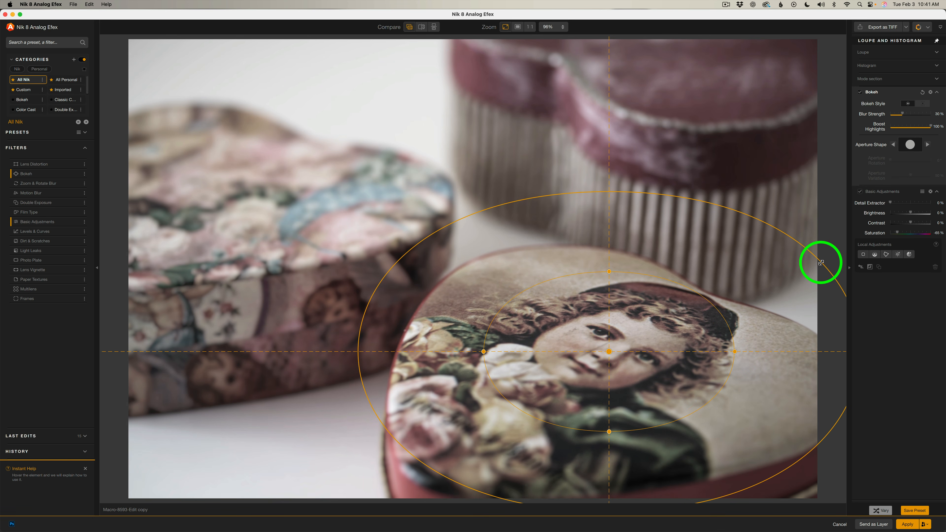
- Adjust the Bokeh transition ring around the heart-shaped box, nudge the centre down slightly, and set Blur Strength to 46%
left_click_drag(819, 261, 712, 269)
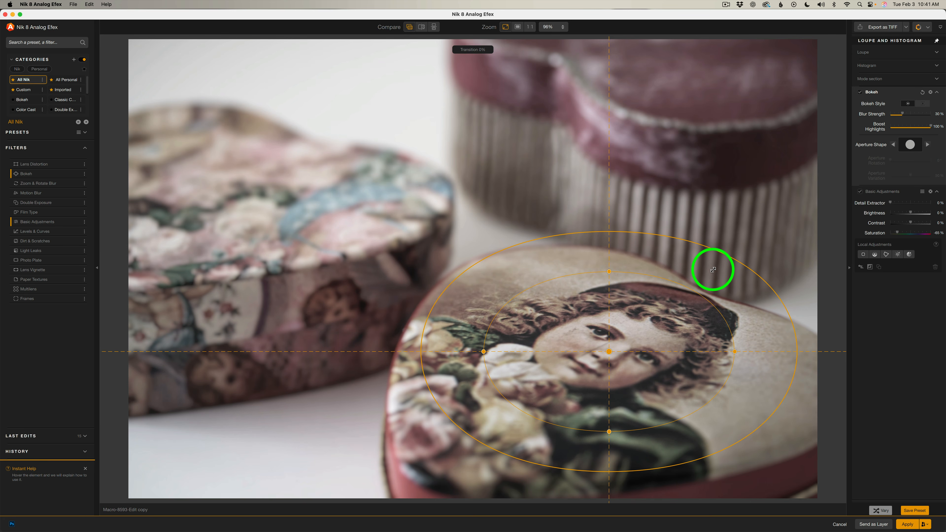
left_click_drag(712, 269, 750, 242)
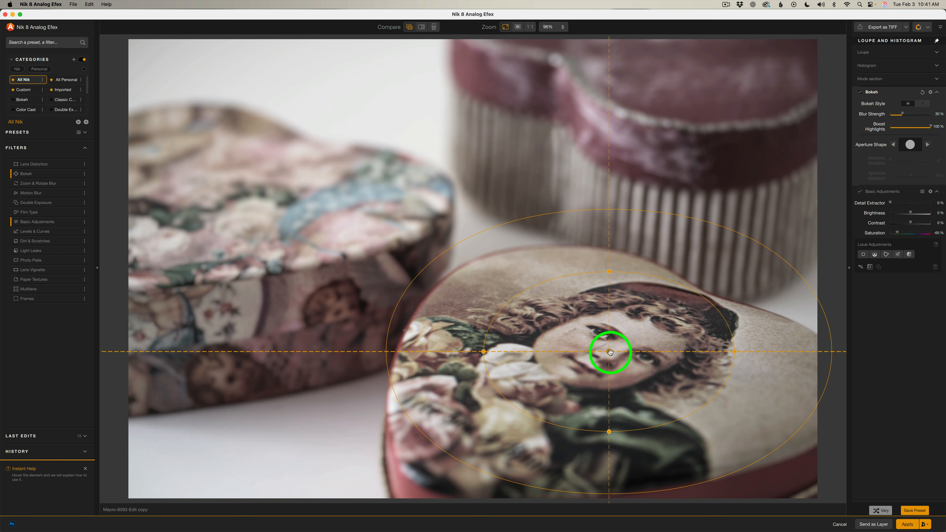
left_click_drag(609, 352, 610, 360)
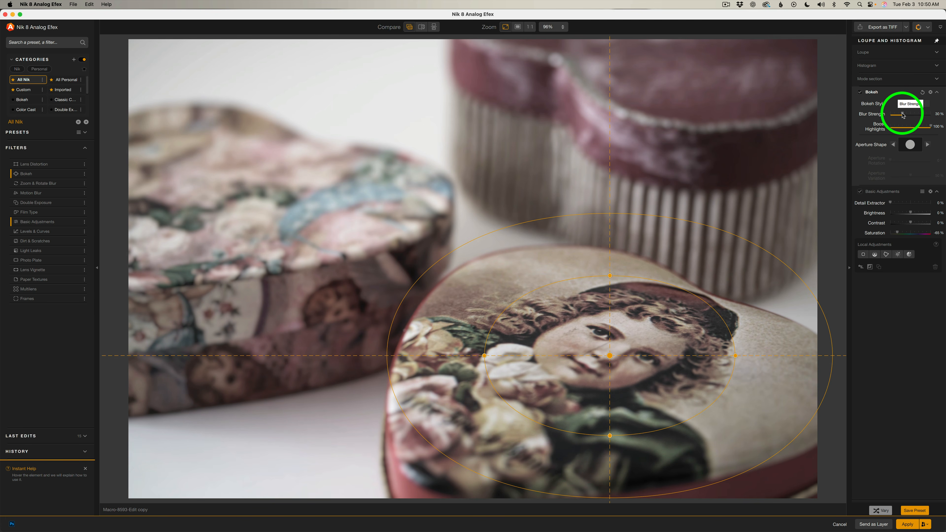
mouse_move(903, 115)
left_mouse_down()
mouse_move(934, 117)
mouse_move(909, 116)
left_mouse_up()
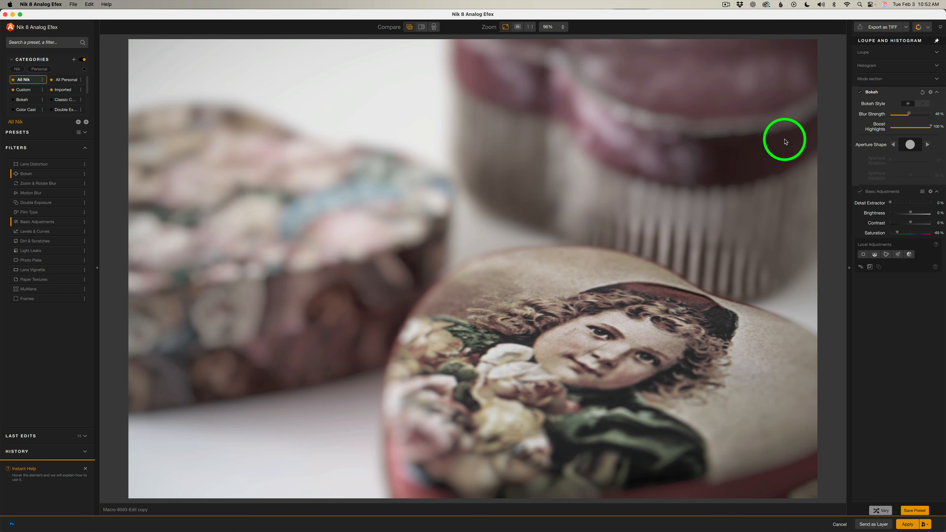
- Try the linear Bokeh style and the alternative aperture shapes, returning to the elliptical style and round aperture
left_click(924, 105)
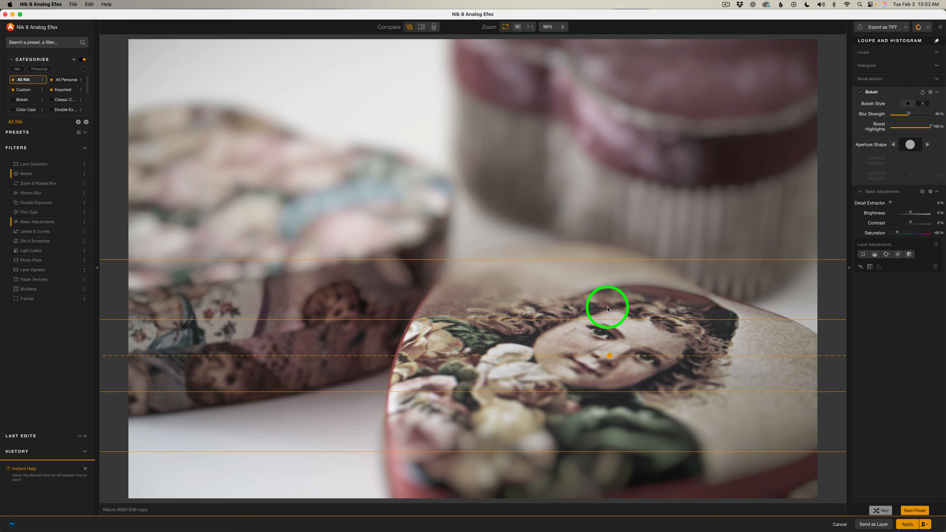
left_click(909, 105)
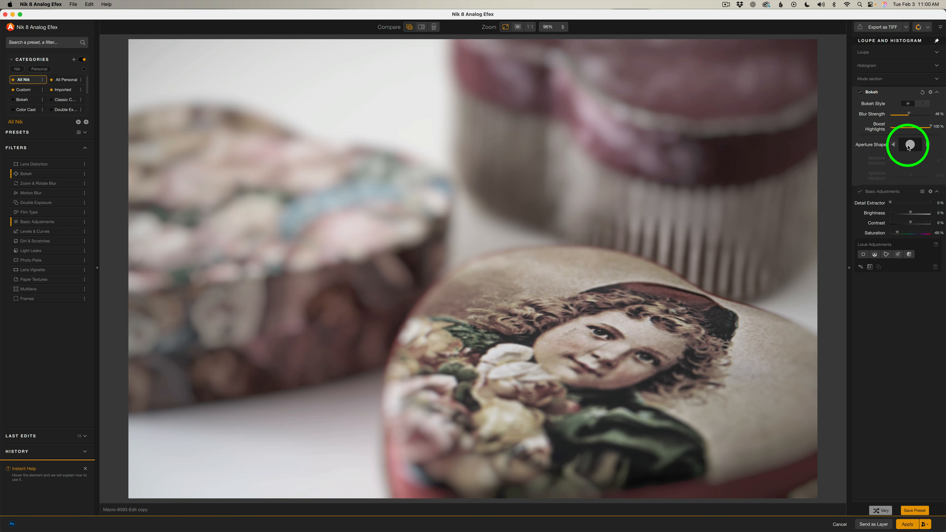
left_click(927, 144)
left_click(928, 145)
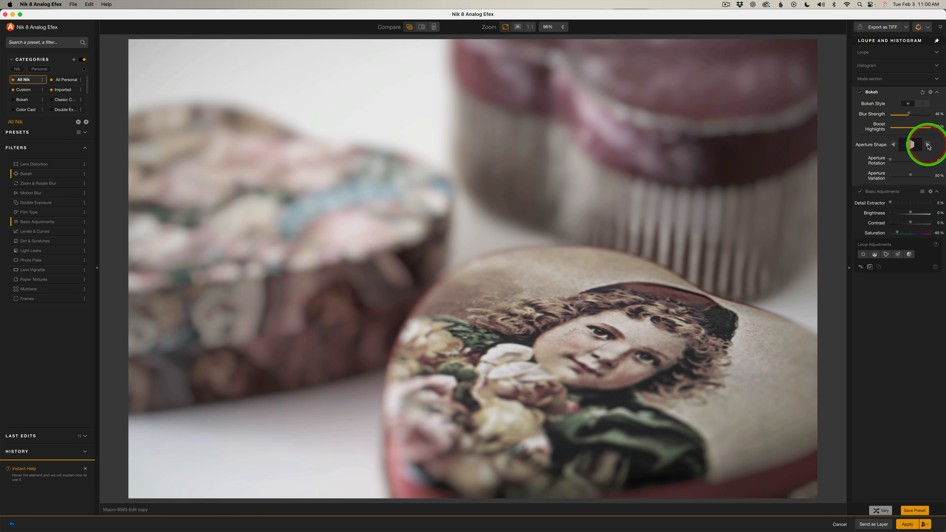
left_click(928, 144)
left_click(927, 145)
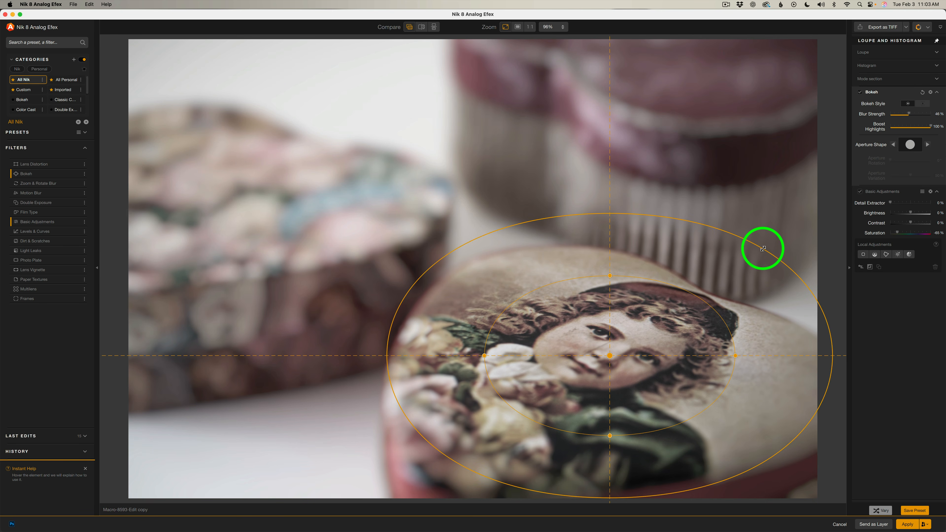
- Tighten the Bokeh transition ring, shift its centre toward the roses, and compare the image with the filter off and on
left_click_drag(762, 249, 712, 262)
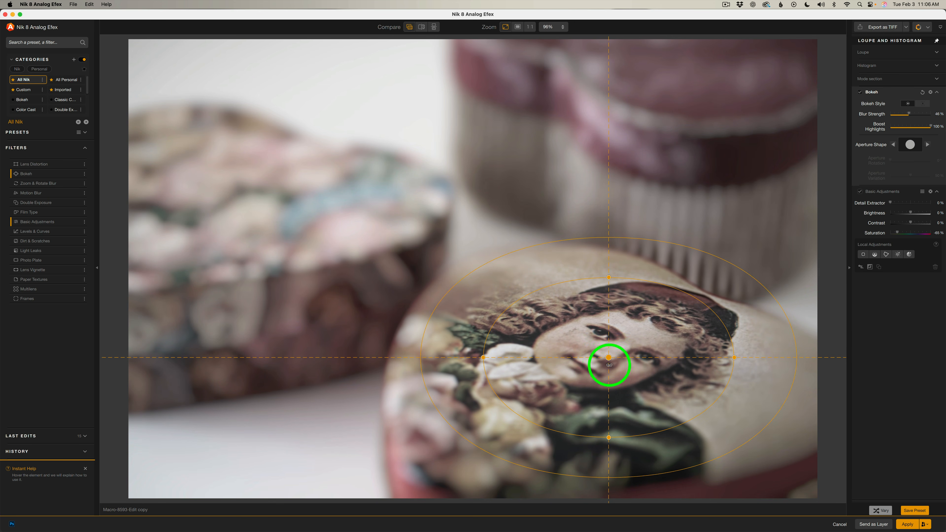
left_click_drag(608, 358, 588, 369)
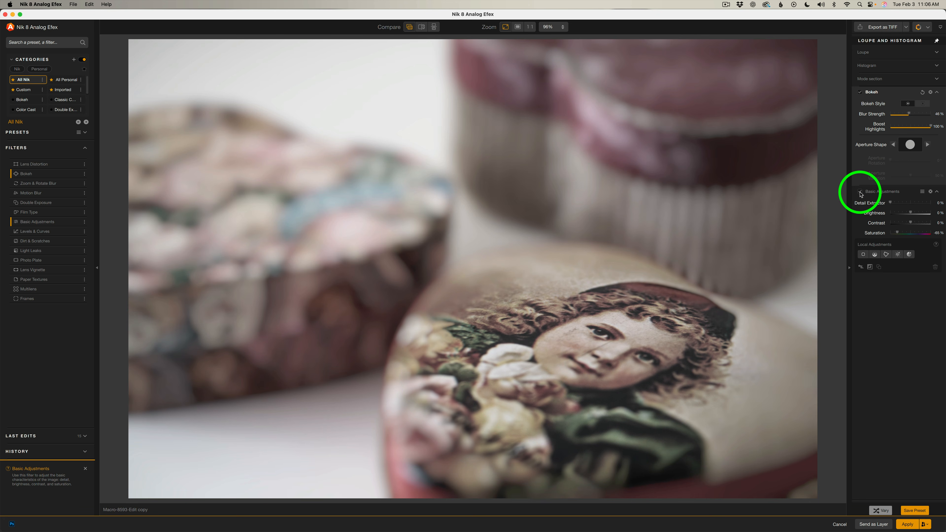
left_click(860, 92)
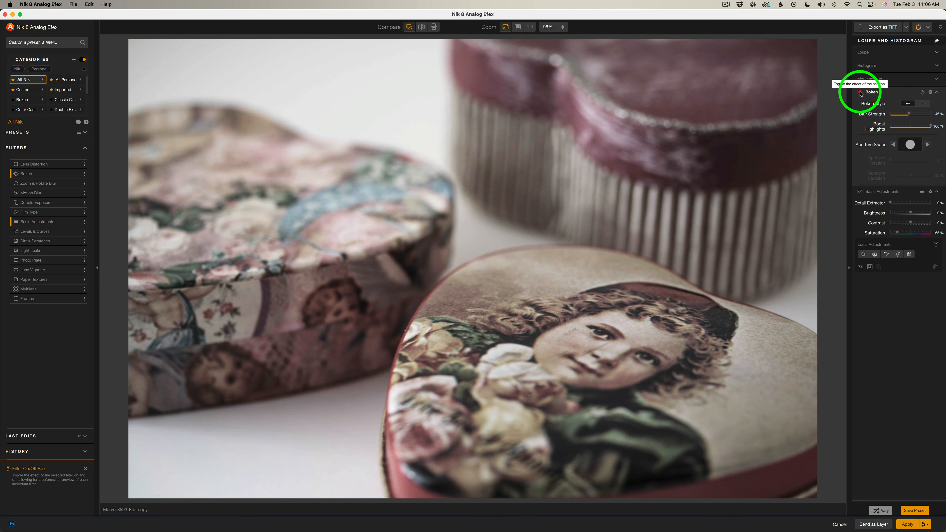
left_click(860, 93)
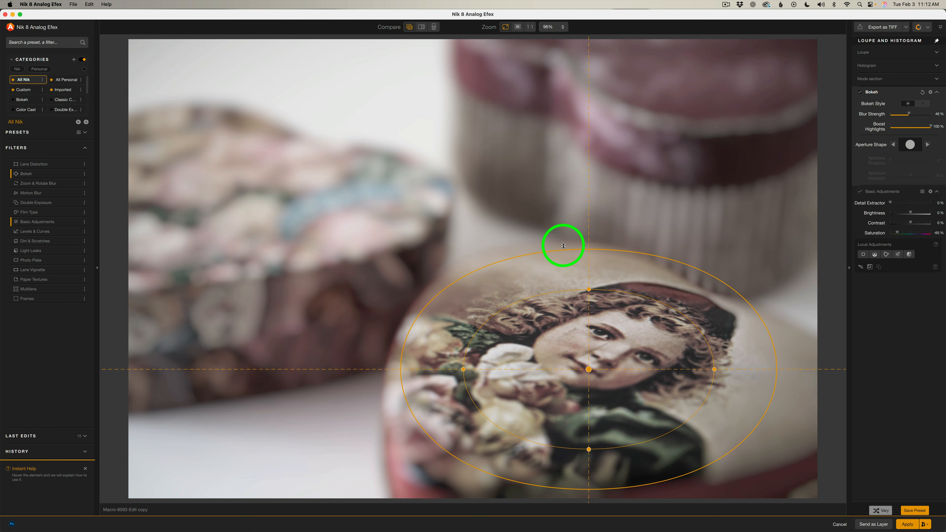
- Add a Lens Vignette with its centre shifted slightly up and right, Amount 38%, Shape 100 (rectangle) and Size 80%
mouse_move(33, 273)
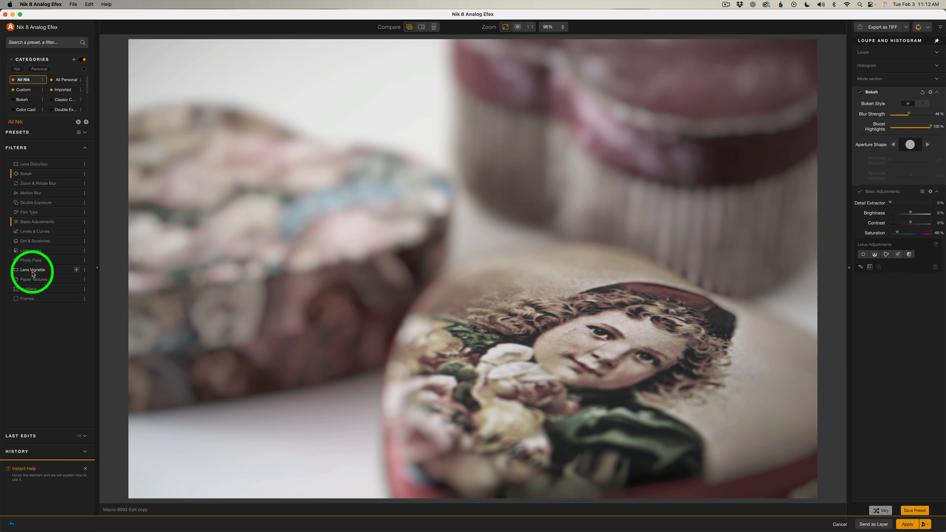
left_click(77, 269)
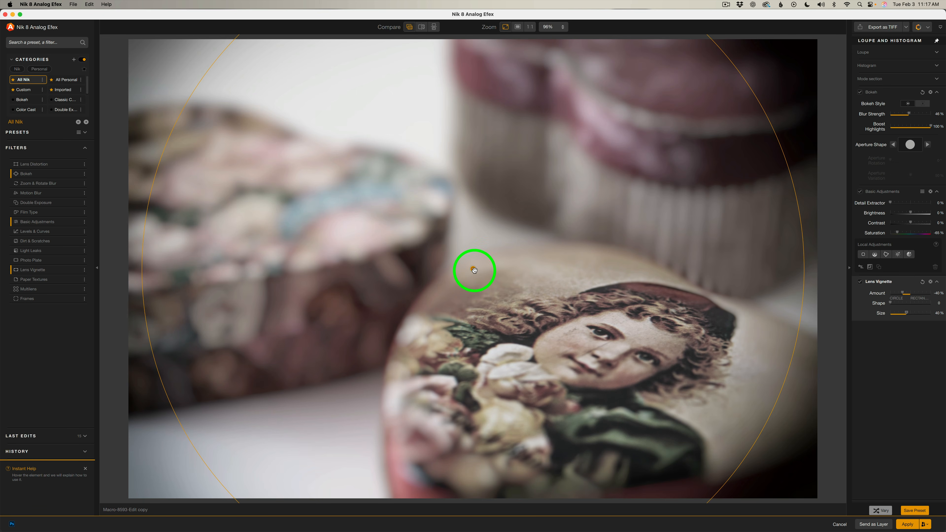
mouse_move(473, 269)
left_mouse_down()
mouse_move(547, 234)
mouse_move(653, 155)
mouse_move(417, 217)
mouse_move(481, 249)
mouse_move(486, 263)
left_mouse_up()
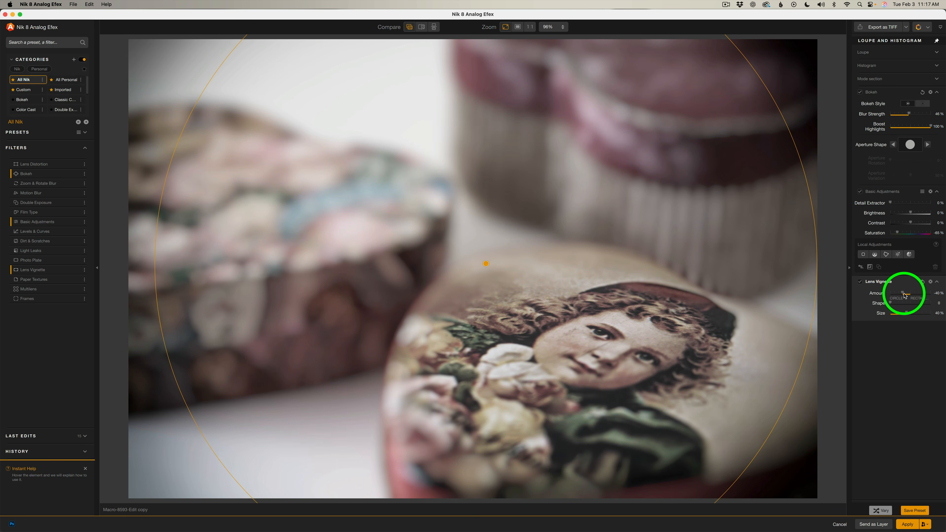
mouse_move(903, 294)
left_mouse_down()
mouse_move(892, 294)
mouse_move(910, 293)
left_mouse_up()
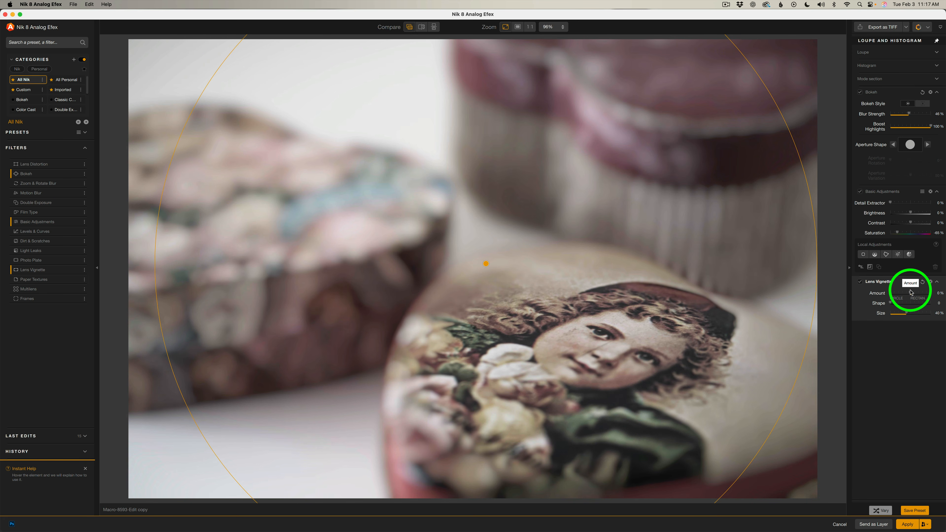
left_click_drag(911, 293, 918, 293)
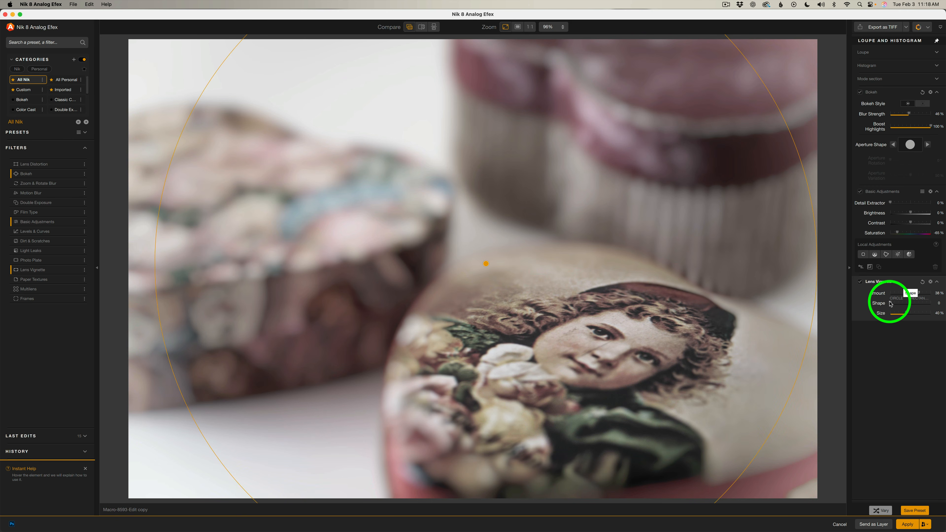
left_click_drag(892, 304, 935, 305)
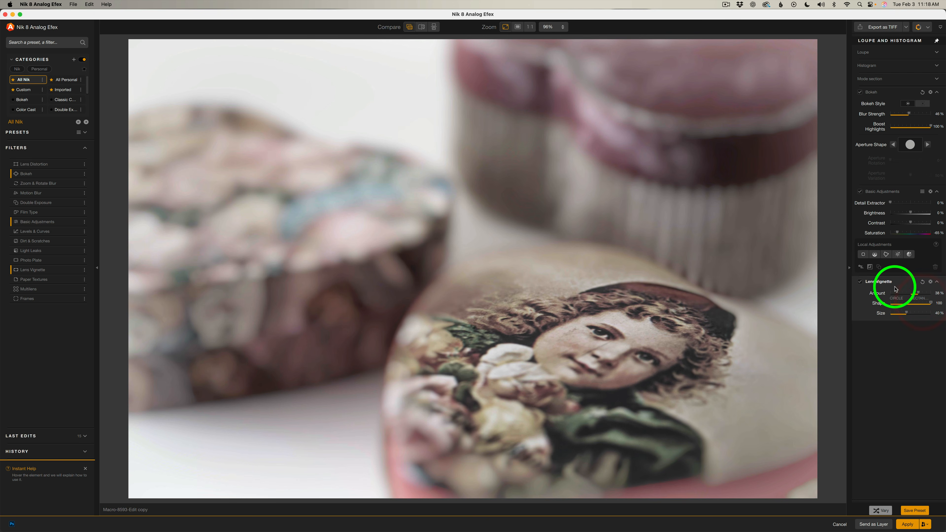
mouse_move(907, 314)
left_mouse_down()
mouse_move(931, 313)
mouse_move(890, 313)
mouse_move(922, 312)
left_mouse_up()
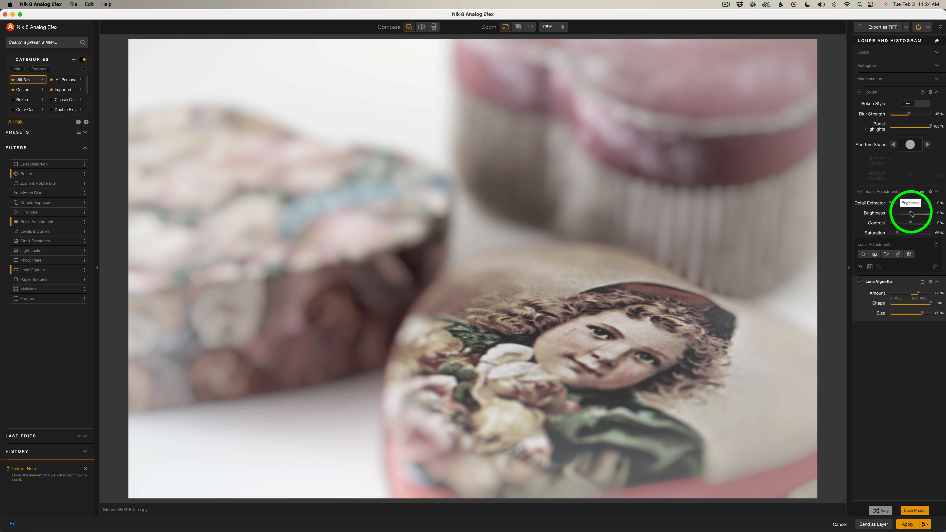
- Set Brightness to -11% and Contrast to -15% in Basic Adjustments
left_click_drag(911, 214, 908, 213)
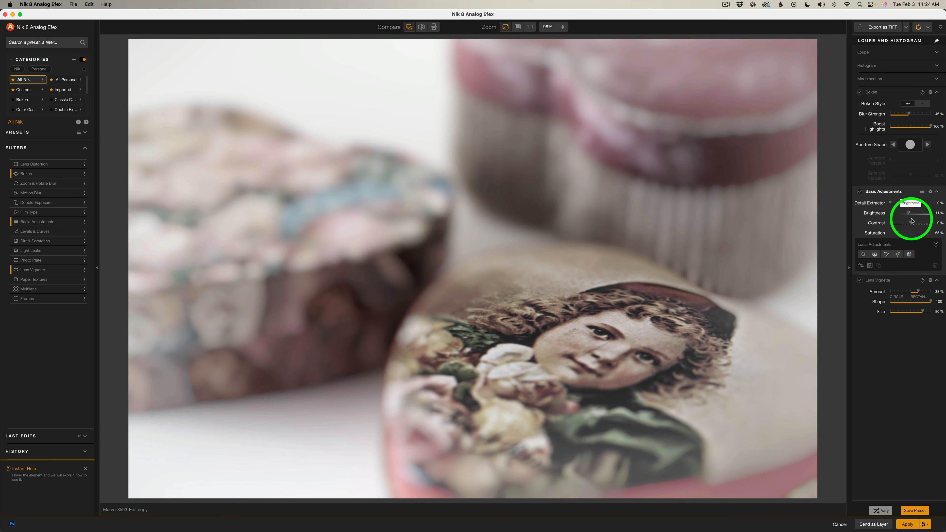
left_click_drag(911, 224, 908, 222)
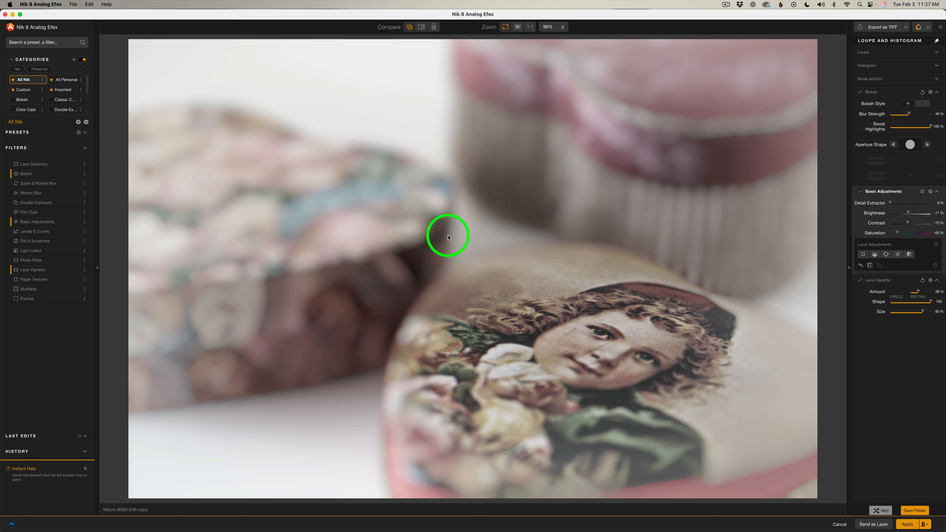
- Add the Paper Textures filter and collapse the Lens Vignette, Basic Adjustments and Bokeh settings
mouse_move(78, 255)
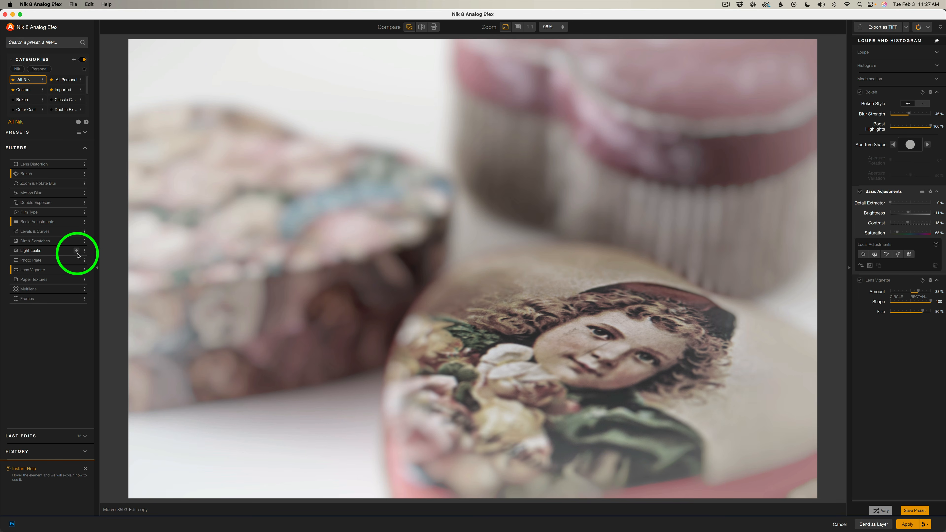
mouse_move(34, 280)
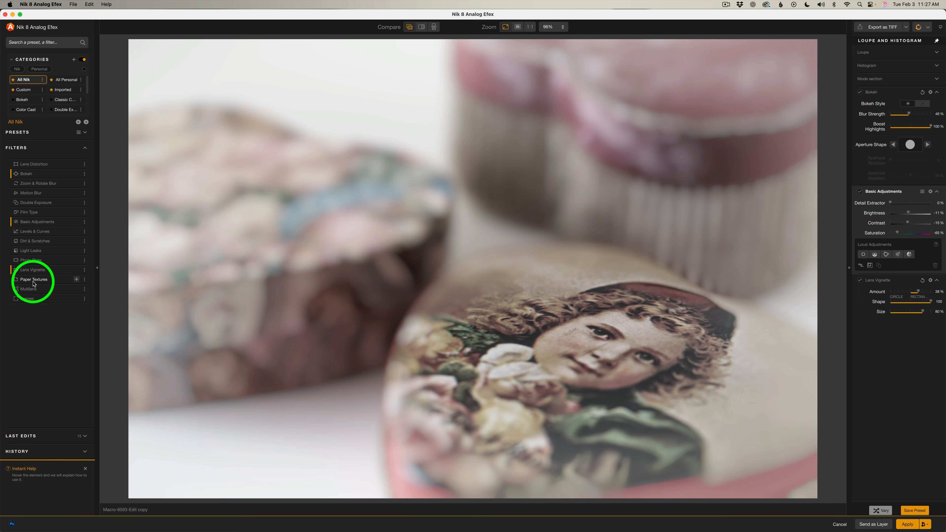
left_click(74, 280)
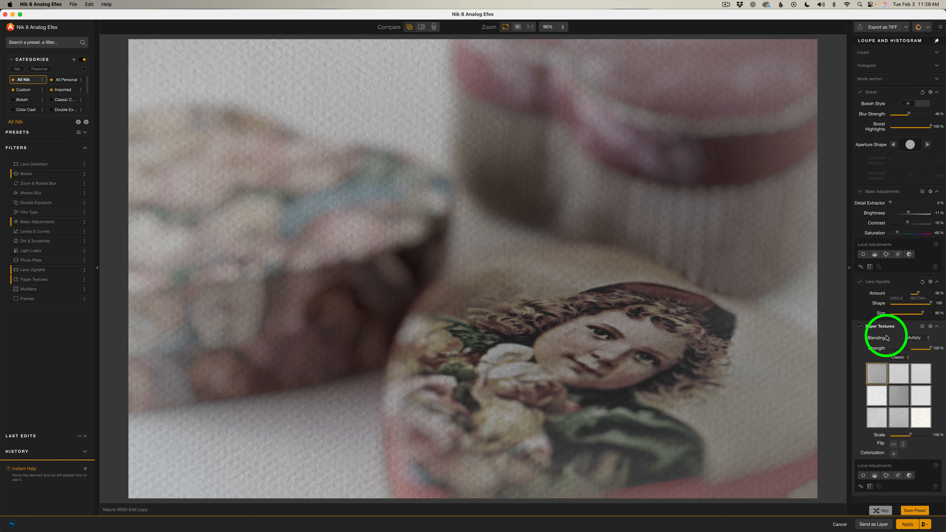
left_click(897, 283)
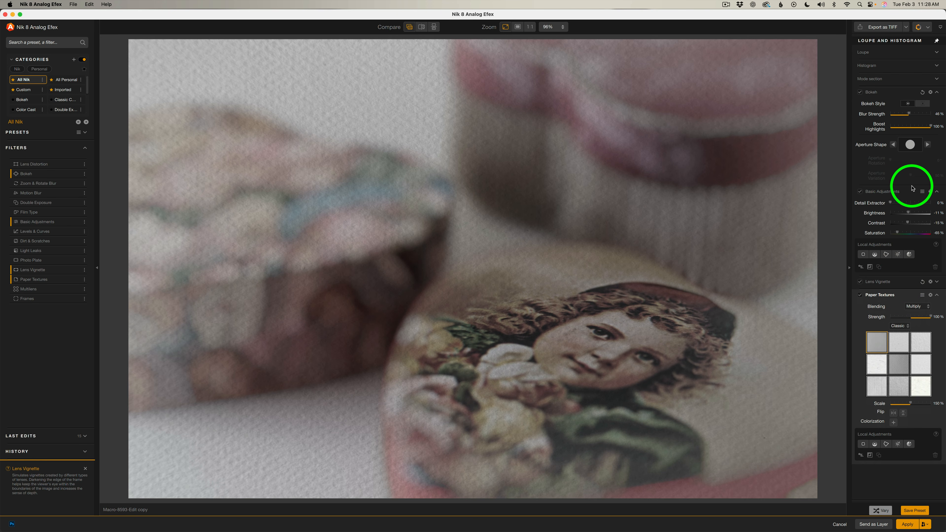
left_click(907, 193)
left_click(888, 90)
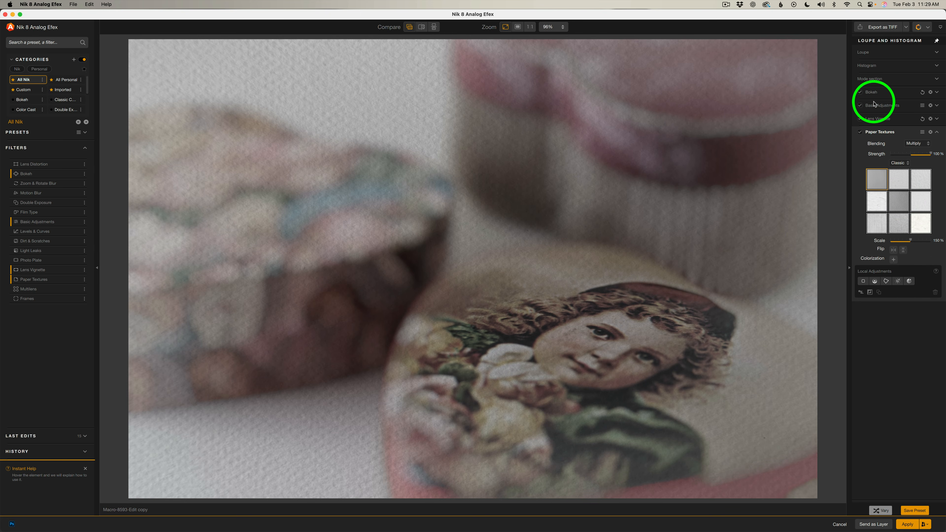
- Preview the Paper Textures blending modes, choose Soft Light, and set the texture Strength to 66%
left_click(928, 144)
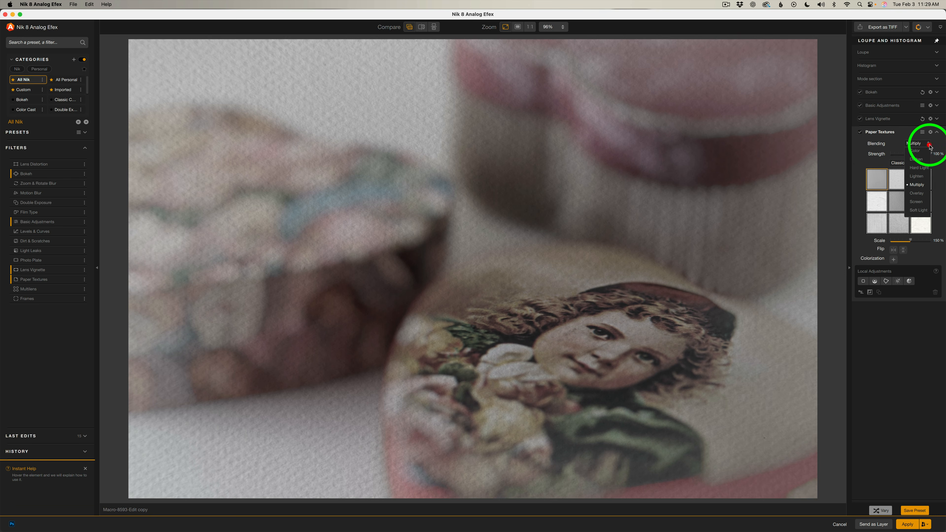
left_click(919, 152)
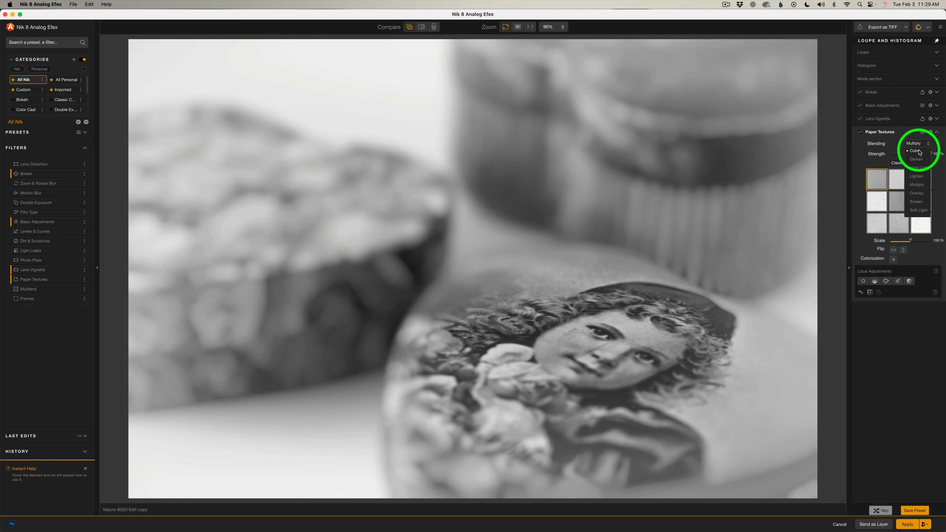
left_click(917, 159)
left_click(919, 167)
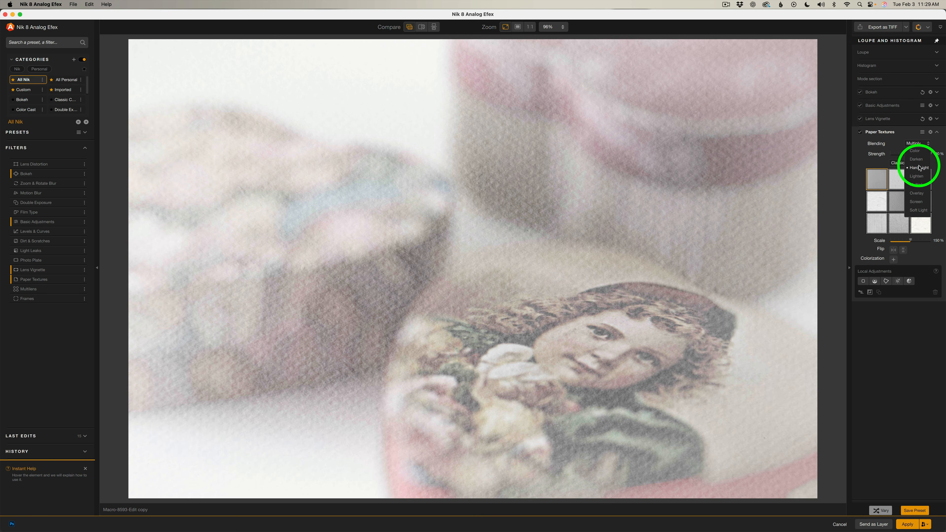
left_click(917, 176)
left_click(916, 185)
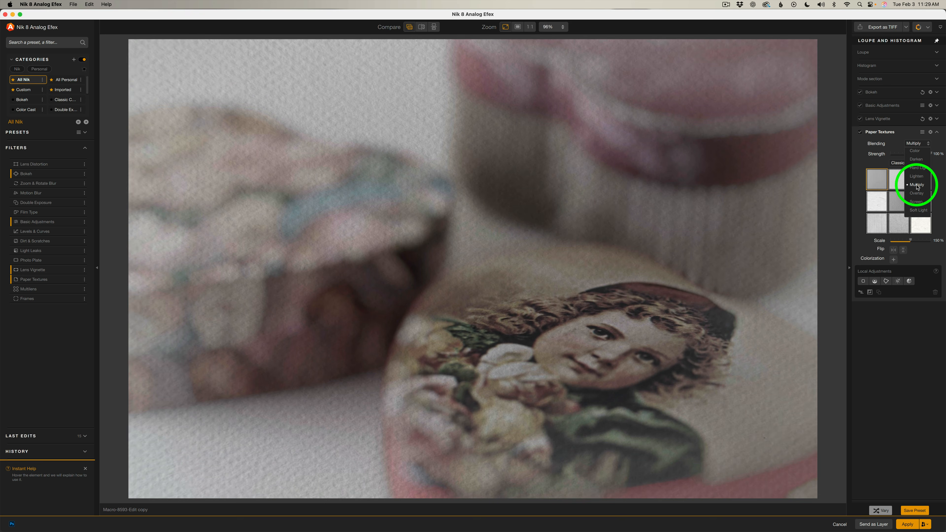
left_click(917, 193)
left_click(916, 202)
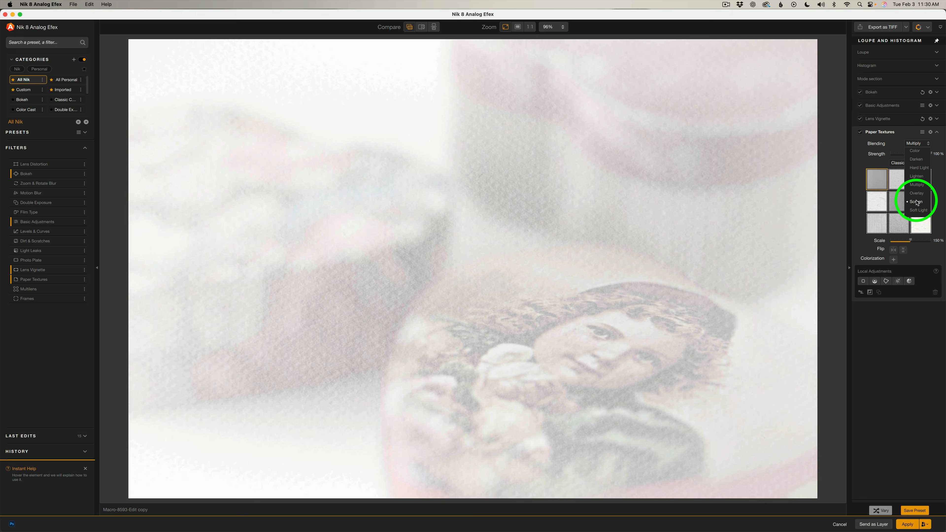
left_click(919, 210)
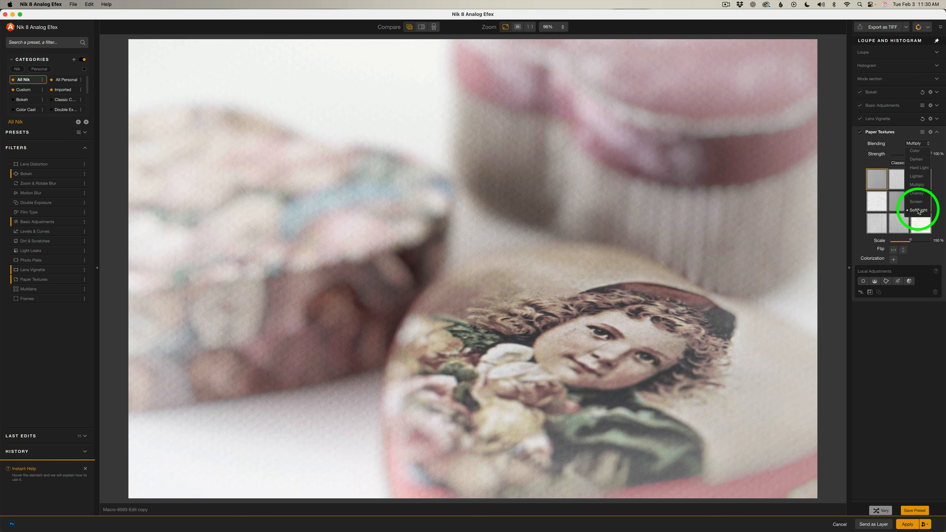
left_click(918, 211)
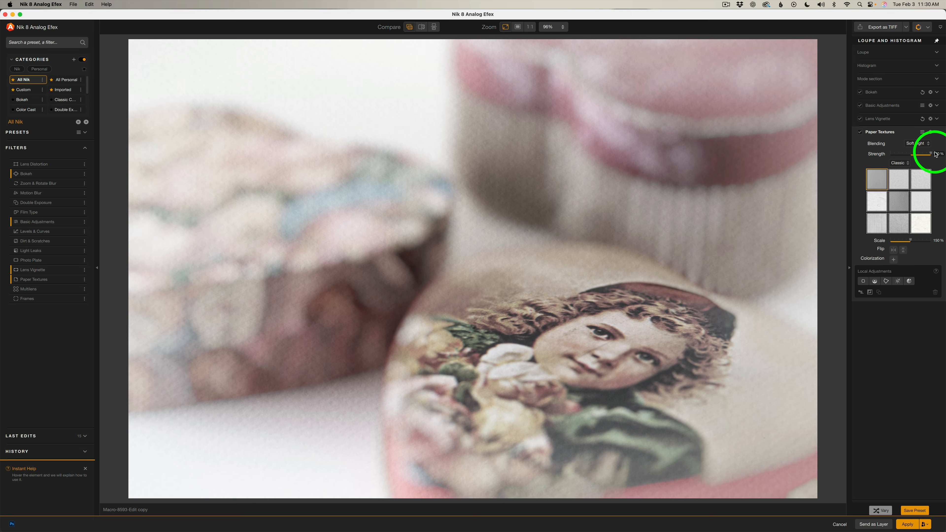
left_click_drag(932, 156, 924, 154)
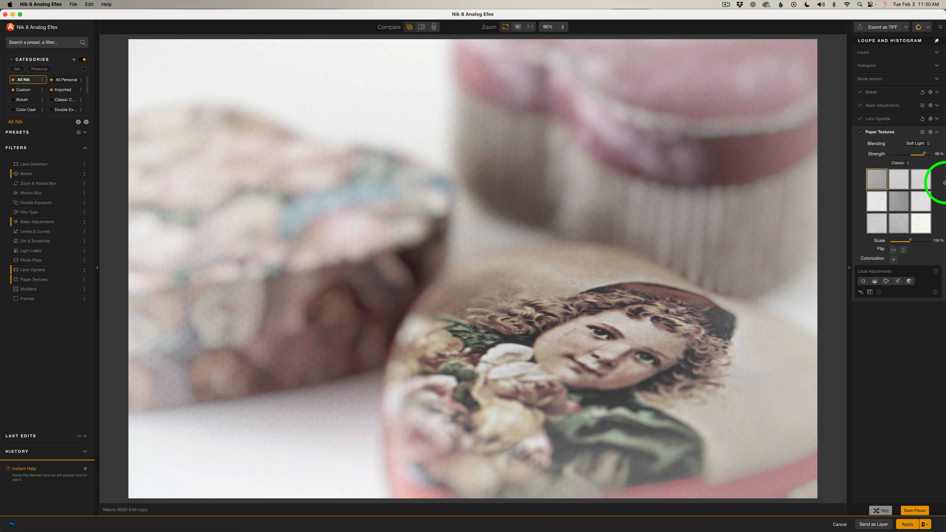
- Look at the Vintage paper textures, return to the Classic set, and try the third texture in its first row
left_click(908, 165)
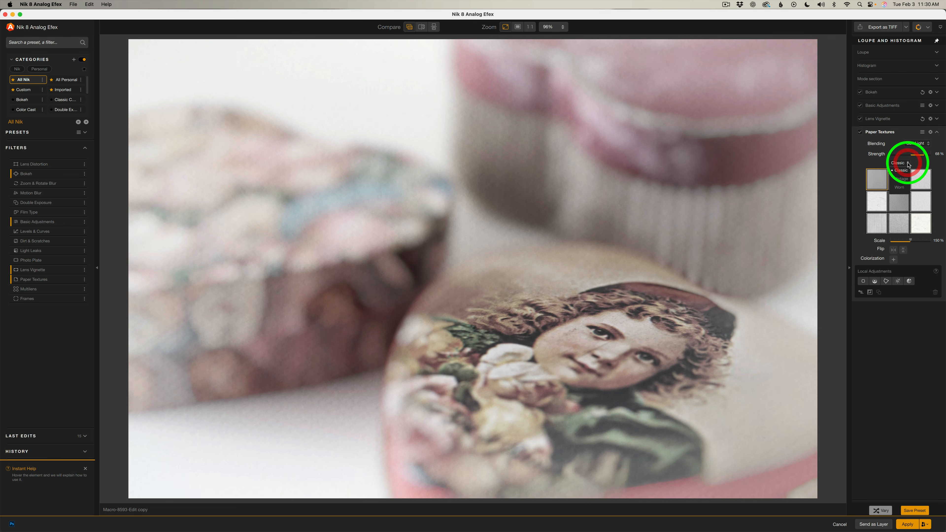
left_click(904, 181)
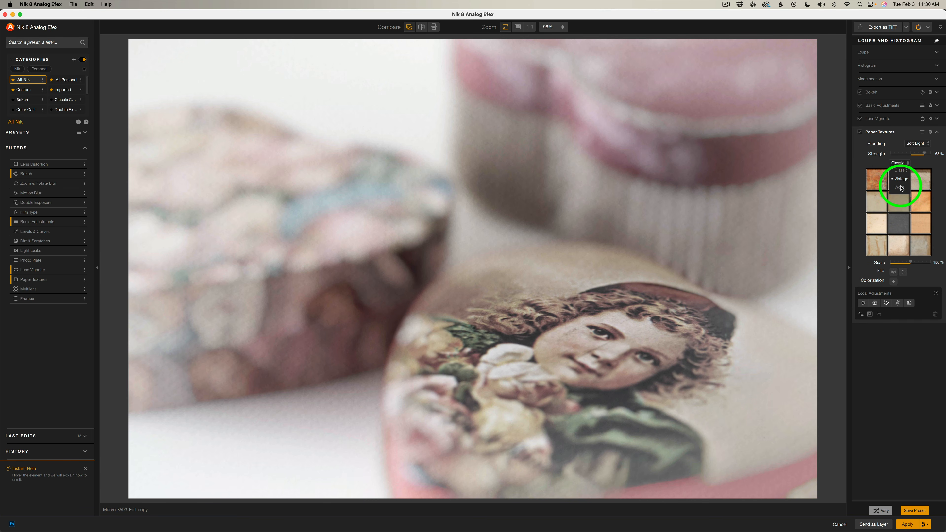
left_click(901, 171)
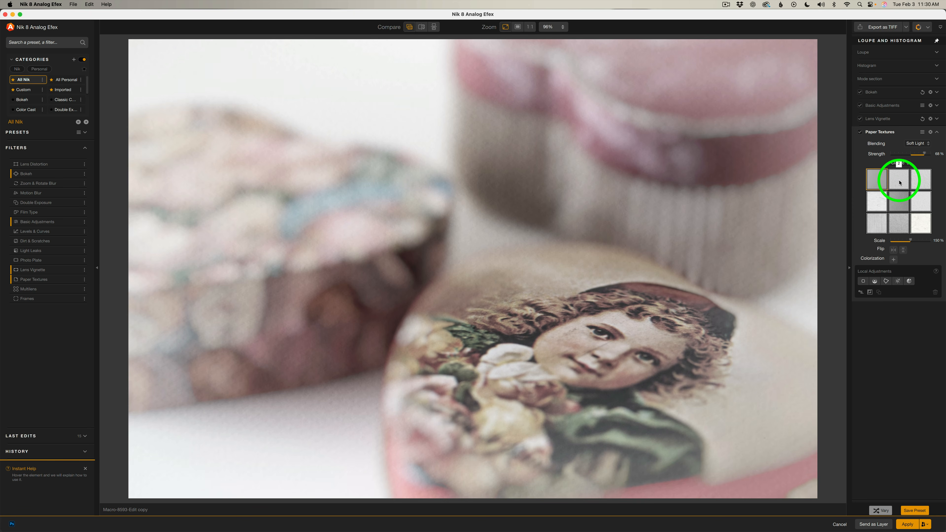
left_click(920, 181)
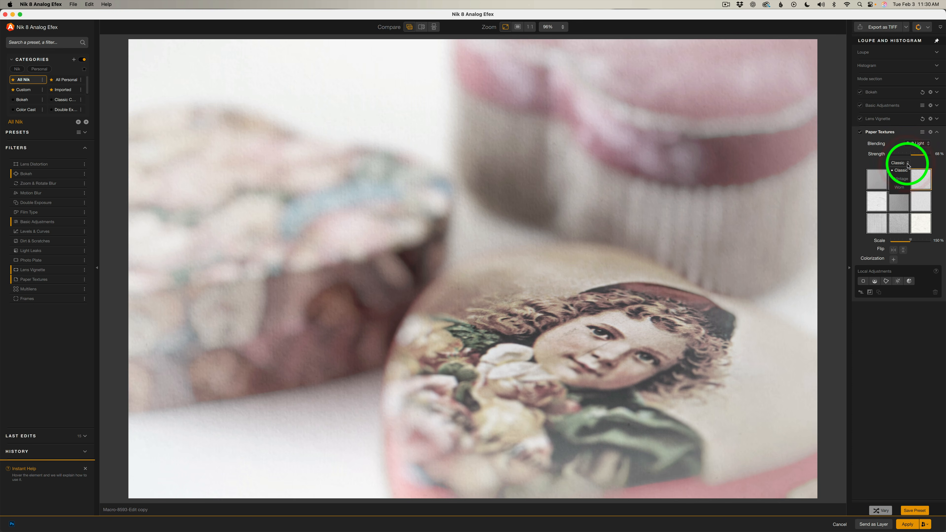
- Switch to the Vintage paper textures, try the first two, and apply the third texture in the first row
left_click(908, 164)
left_click(903, 179)
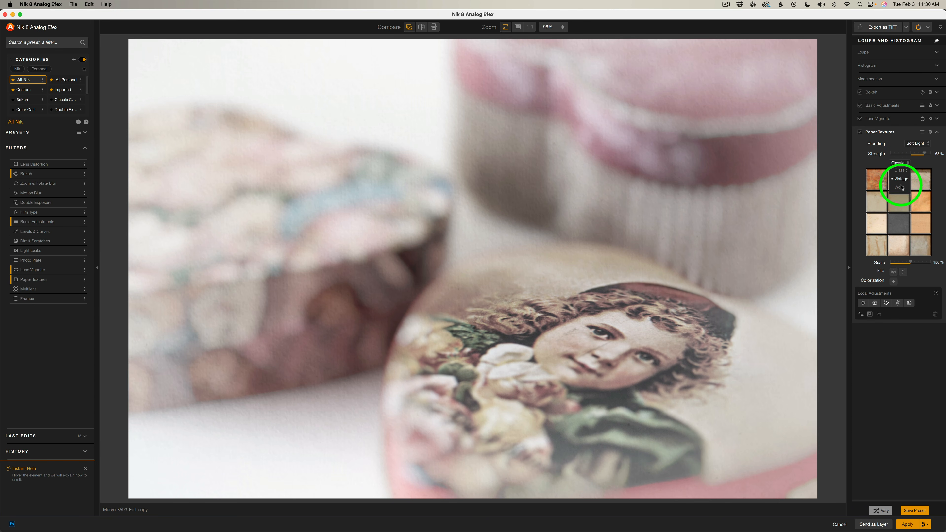
left_click(901, 187)
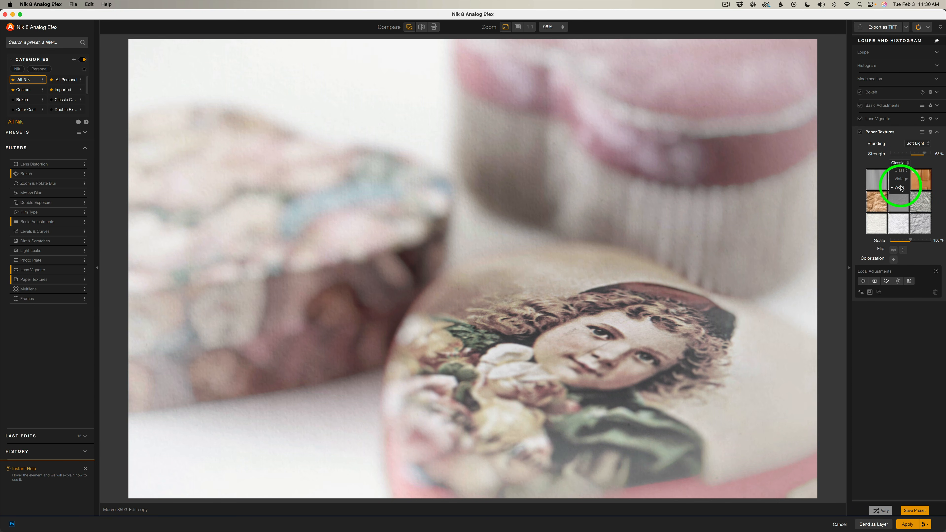
left_click(901, 180)
left_click(903, 180)
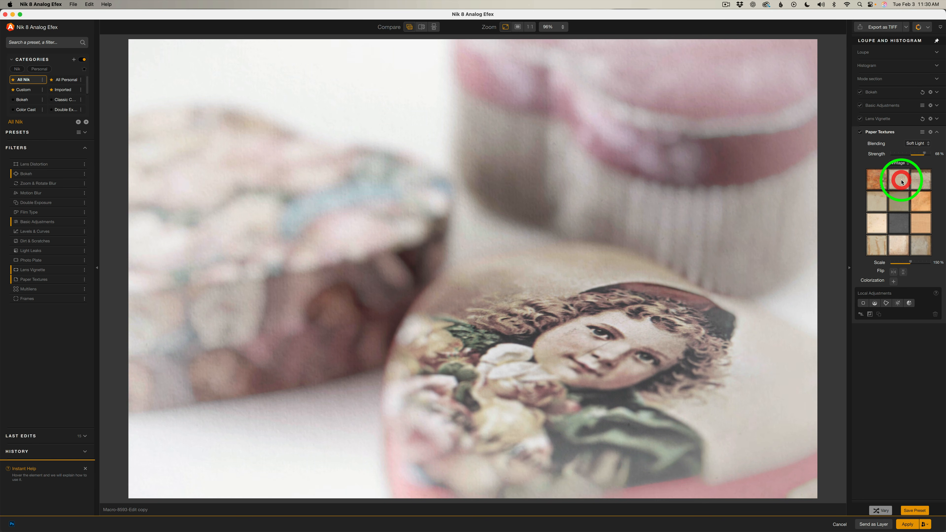
left_click(877, 180)
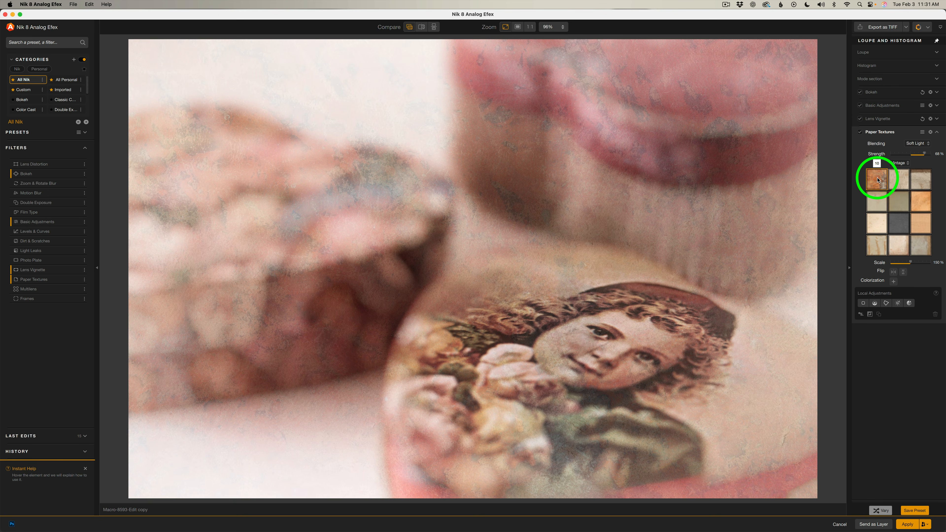
left_click(900, 178)
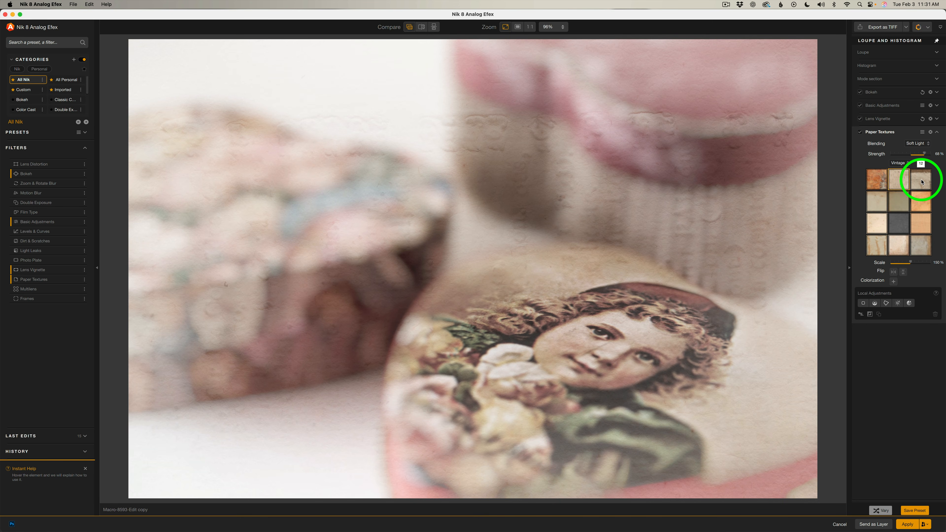
left_click(921, 182)
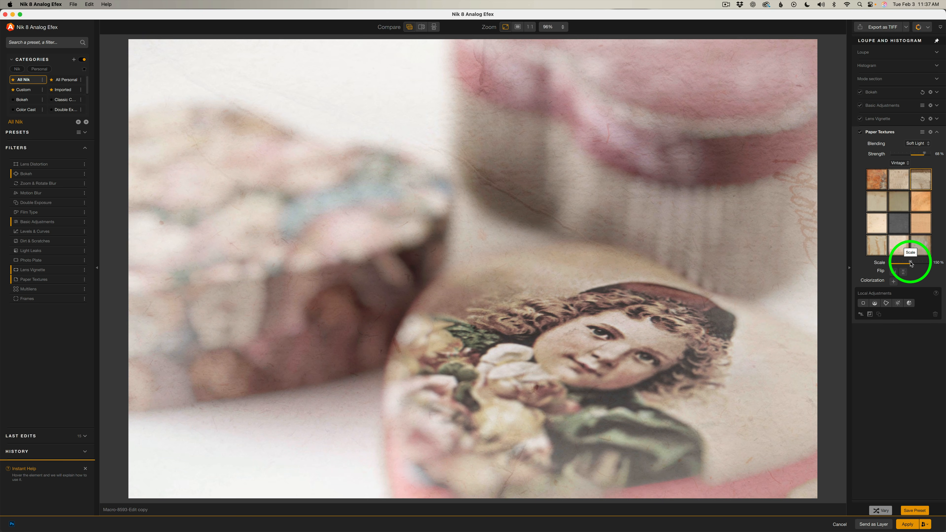
- Set the paper texture's Scale to 164% and try flipping it horizontally and vertically, restoring its original orientation
mouse_move(911, 263)
left_mouse_down()
mouse_move(882, 262)
mouse_move(932, 264)
mouse_move(889, 265)
mouse_move(917, 266)
left_mouse_up()
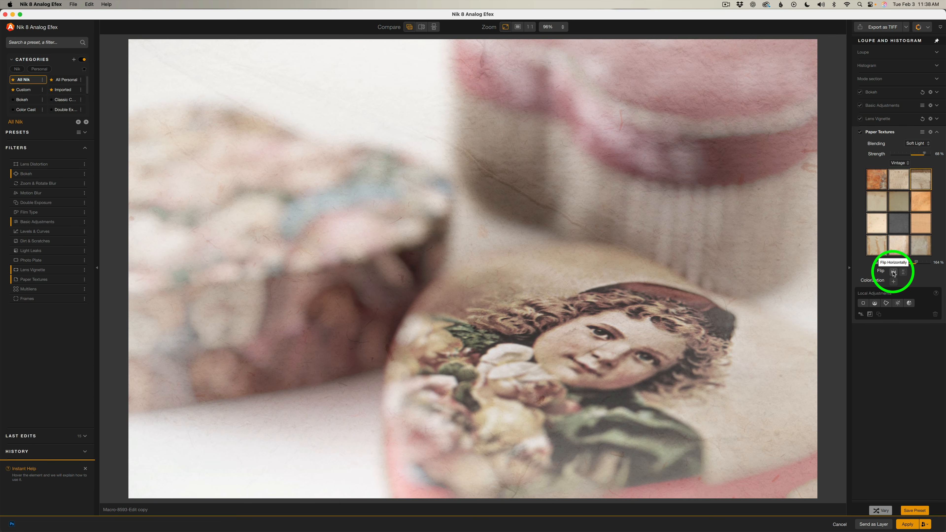
left_click(893, 272)
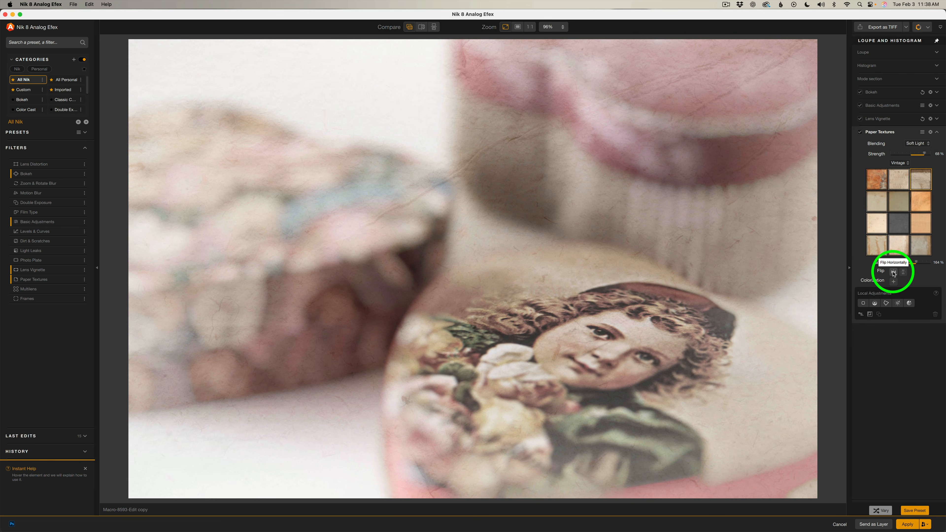
left_click(893, 273)
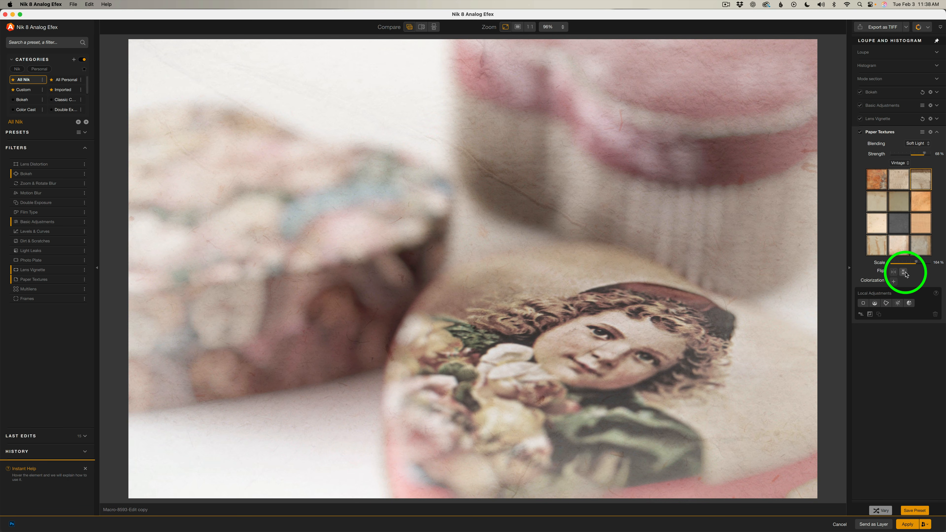
left_click(904, 273)
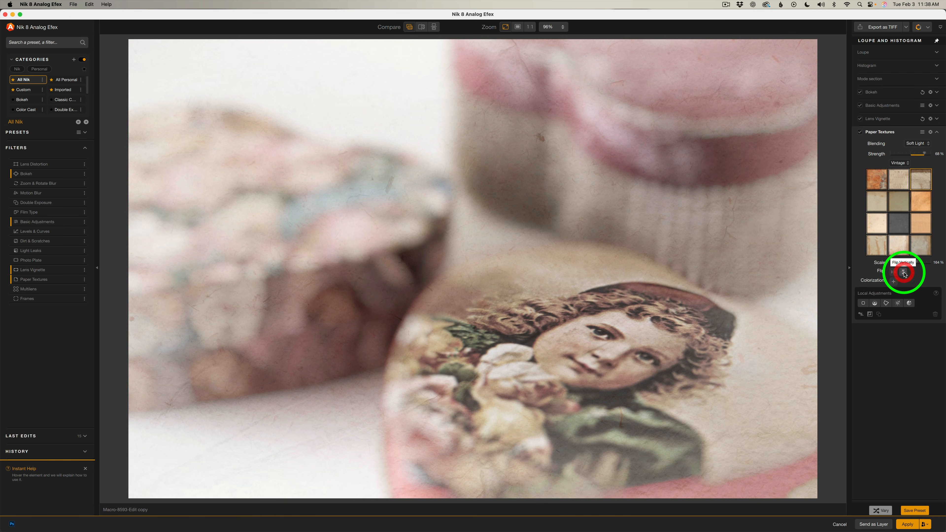
left_click(904, 273)
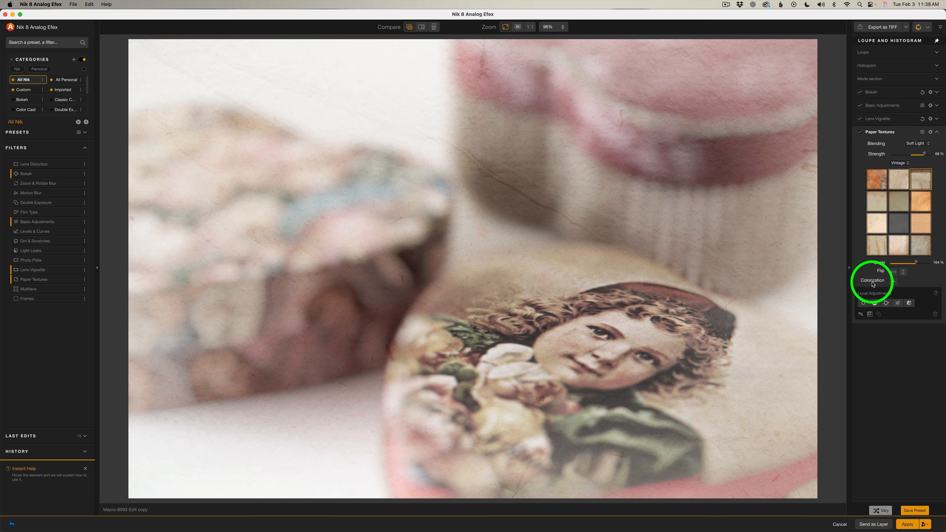
- Add Colorization to the paper texture with Hue 0°, Saturation 30% and Luminance 70%, and compare the filter off and on
left_click(894, 282)
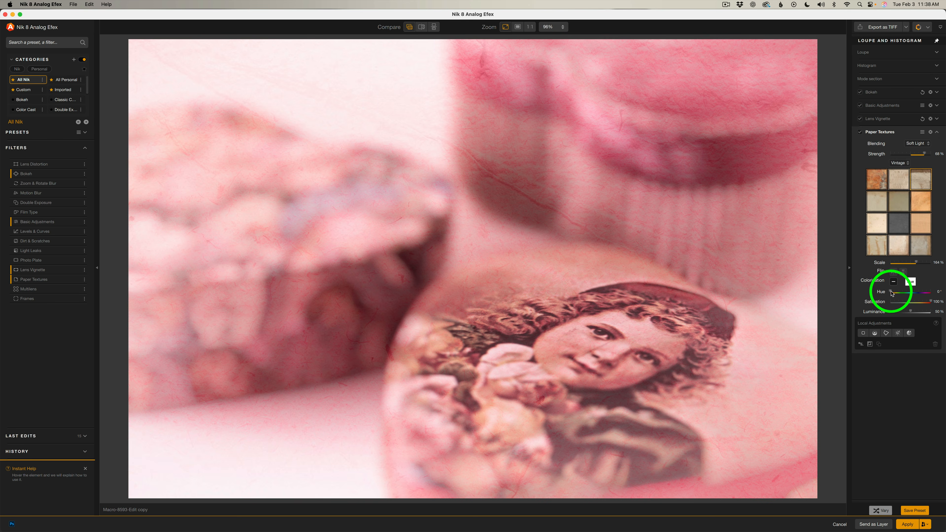
mouse_move(891, 292)
left_mouse_down()
mouse_move(932, 295)
mouse_move(889, 292)
left_mouse_up()
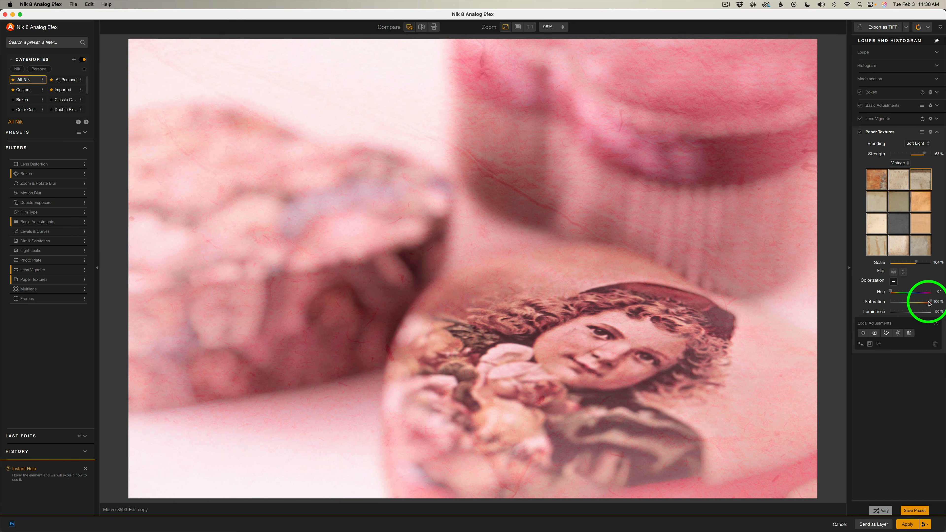
left_click_drag(928, 303, 904, 302)
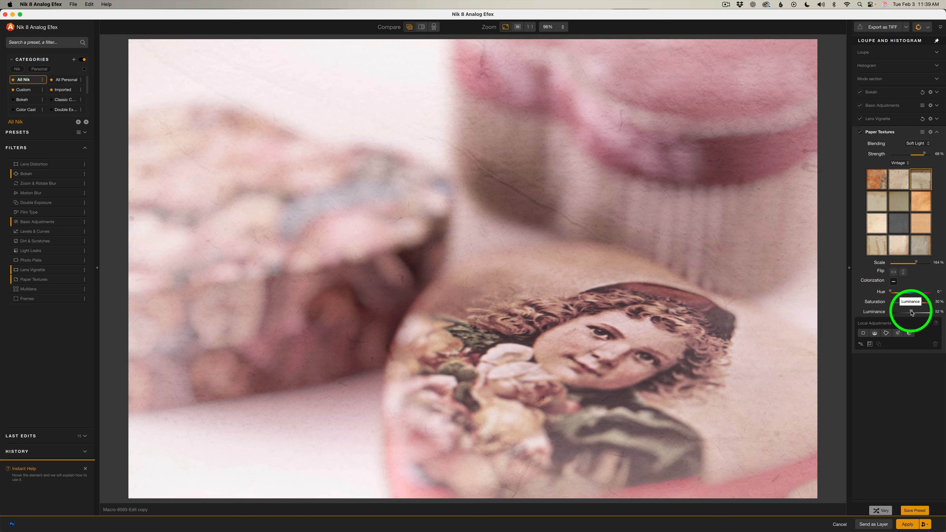
left_click_drag(911, 313, 919, 312)
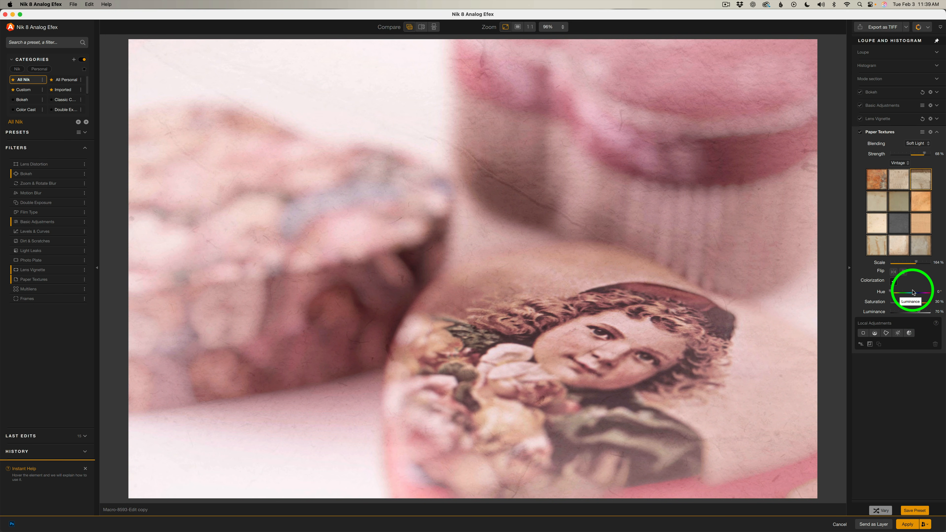
left_click(860, 133)
left_click(860, 133)
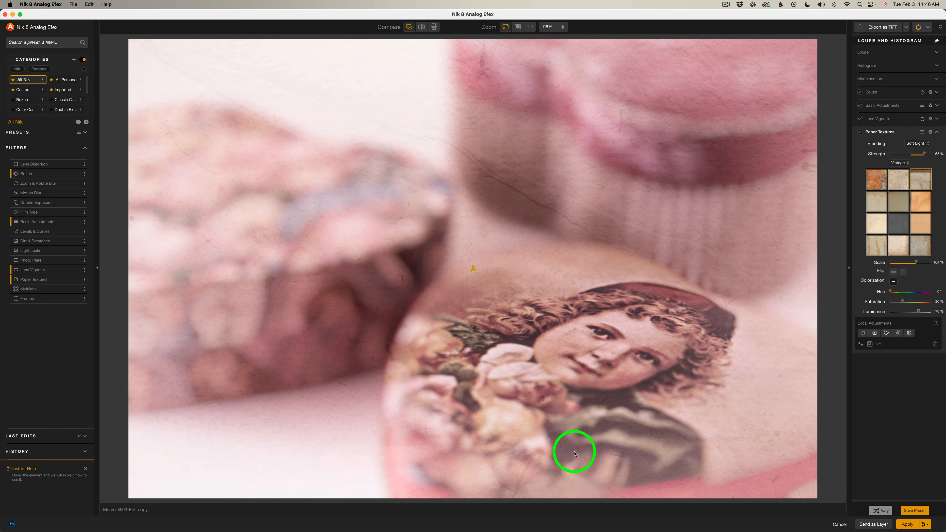
- Add the Frames filter and try the third Filmstrip frame in the fourth row
mouse_move(70, 300)
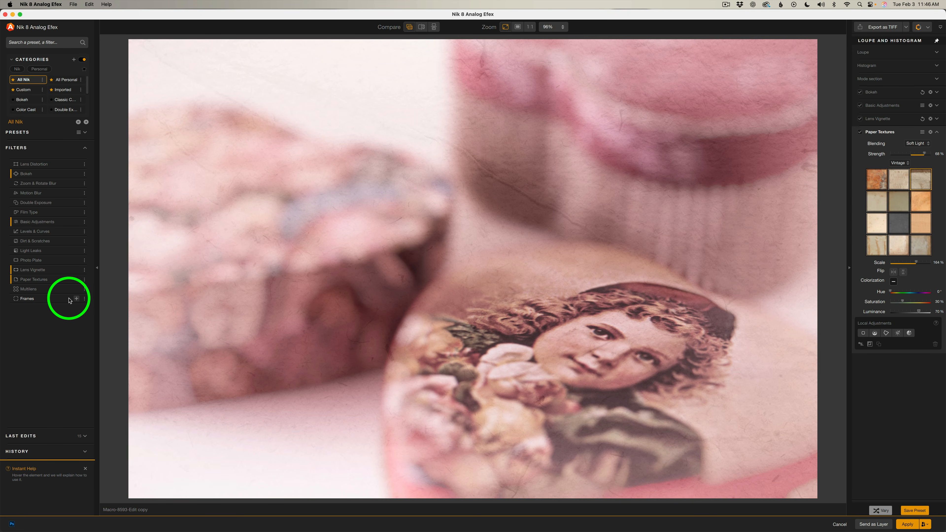
left_click(77, 300)
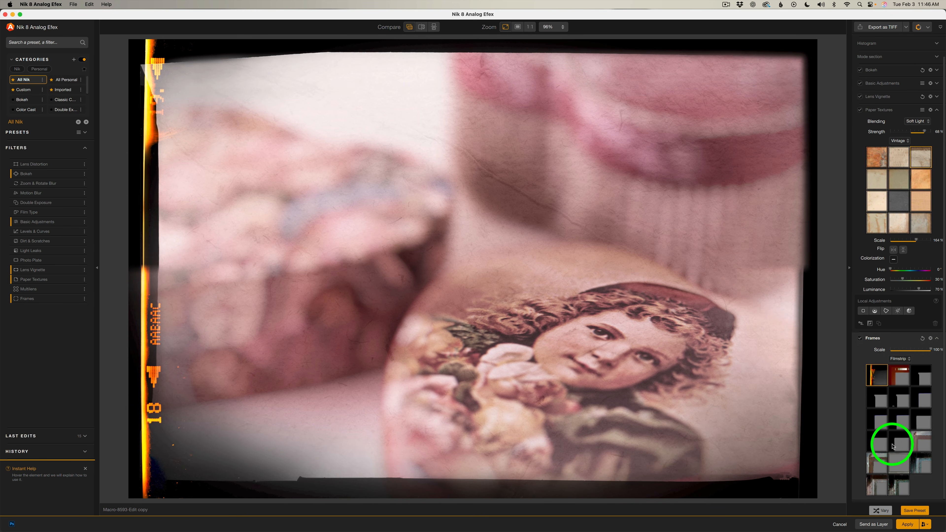
left_click(919, 440)
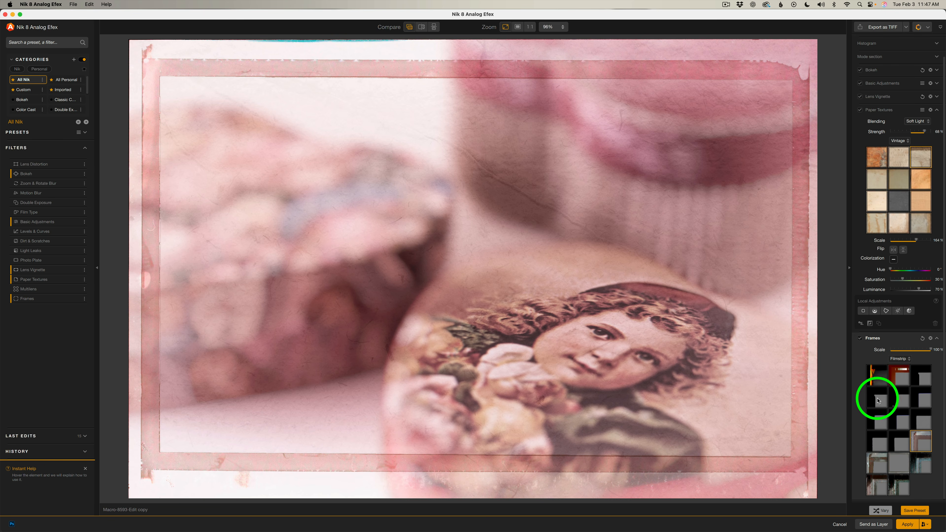
- Browse the frame categories, switch to White, and apply the last white frame
left_click(909, 360)
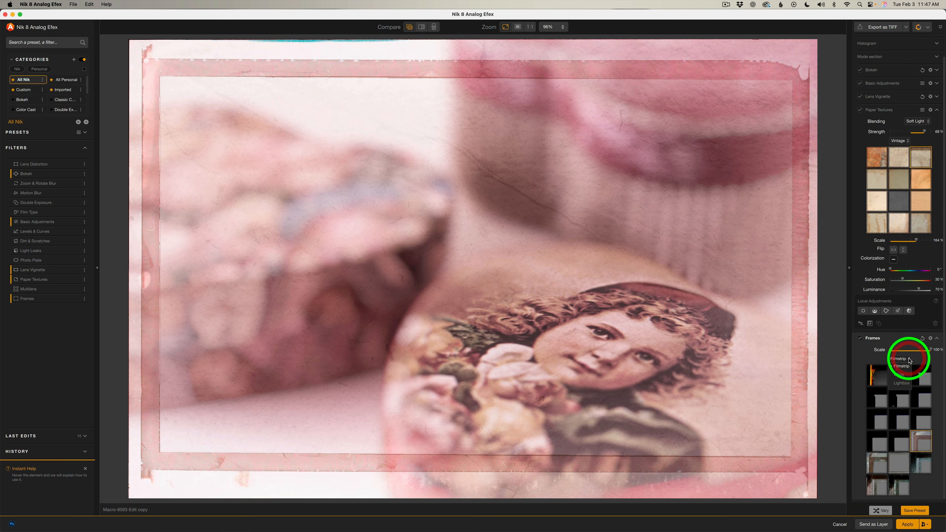
left_click(902, 375)
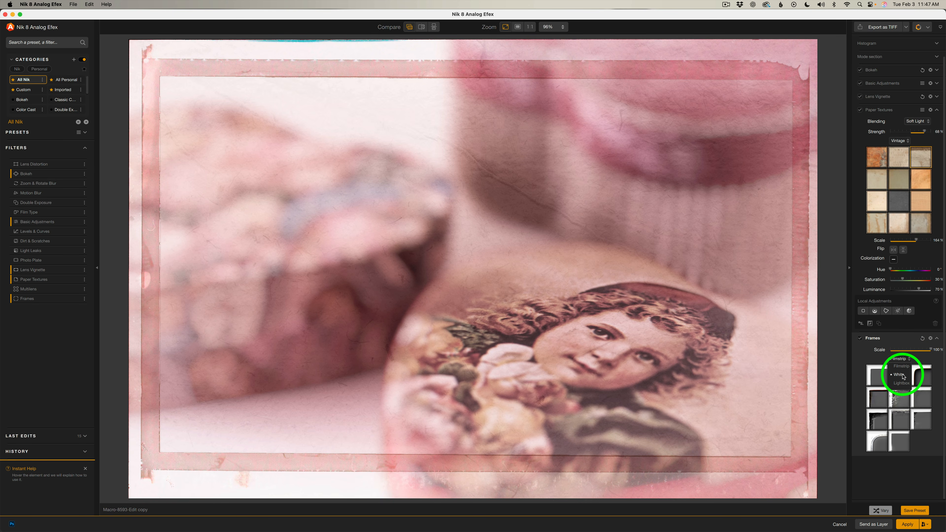
left_click(902, 383)
left_click(899, 375)
left_click(903, 376)
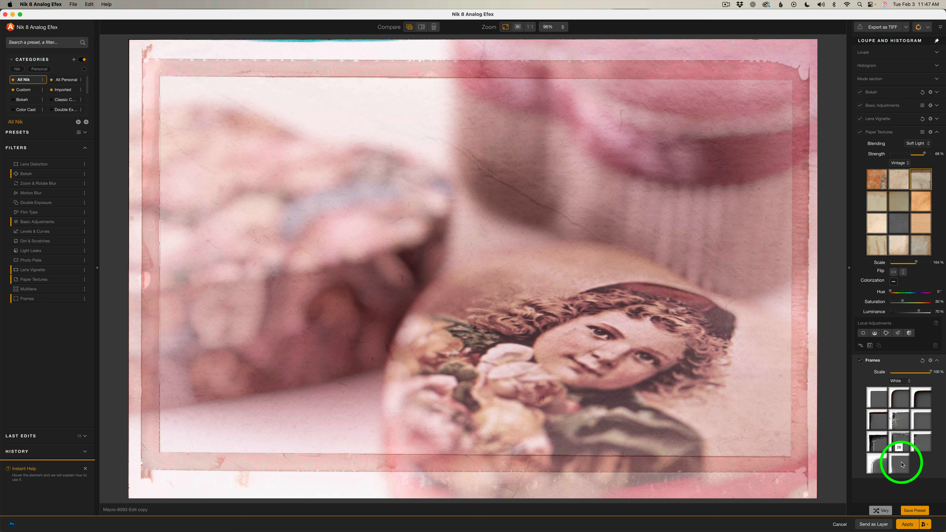
left_click(901, 464)
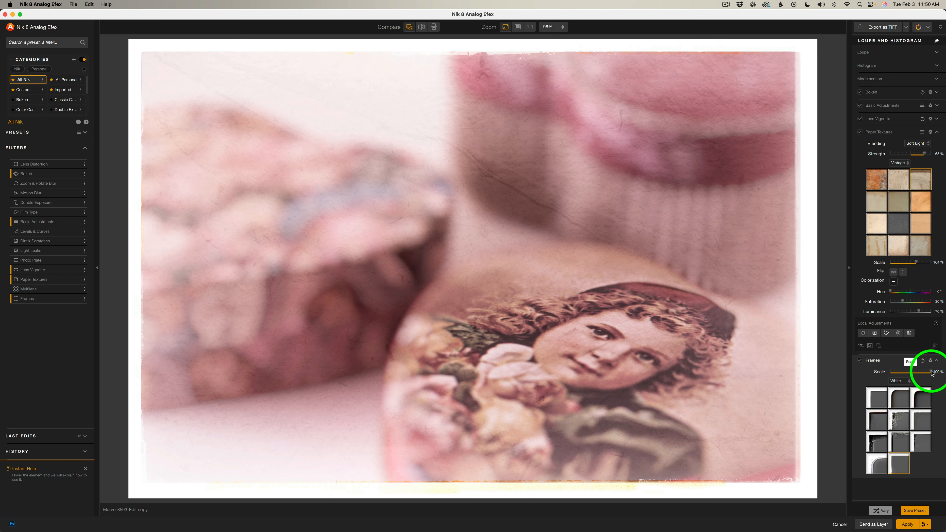
- Set the frame's Scale to 86% and compare the result with the Frames filter off and with the original image
mouse_move(931, 373)
left_mouse_down()
mouse_move(889, 372)
mouse_move(925, 373)
left_mouse_up()
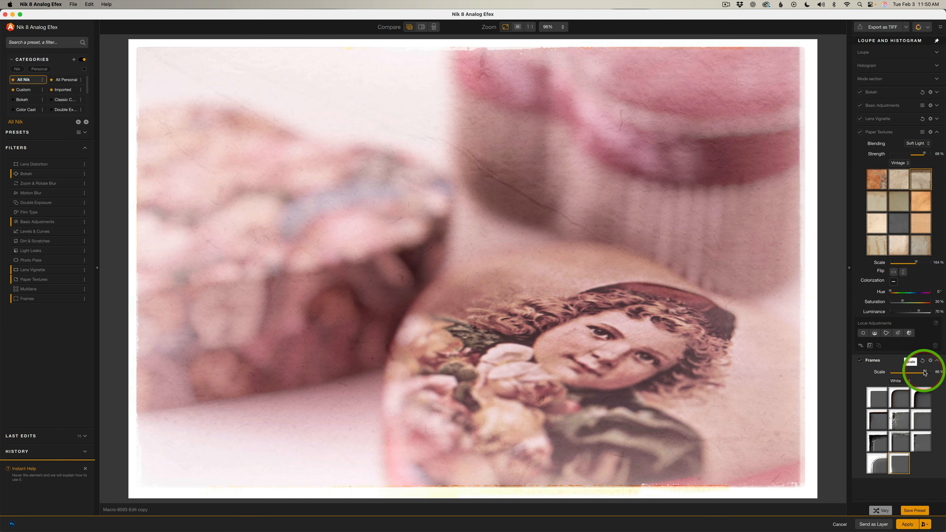
left_click(861, 360)
left_click(860, 361)
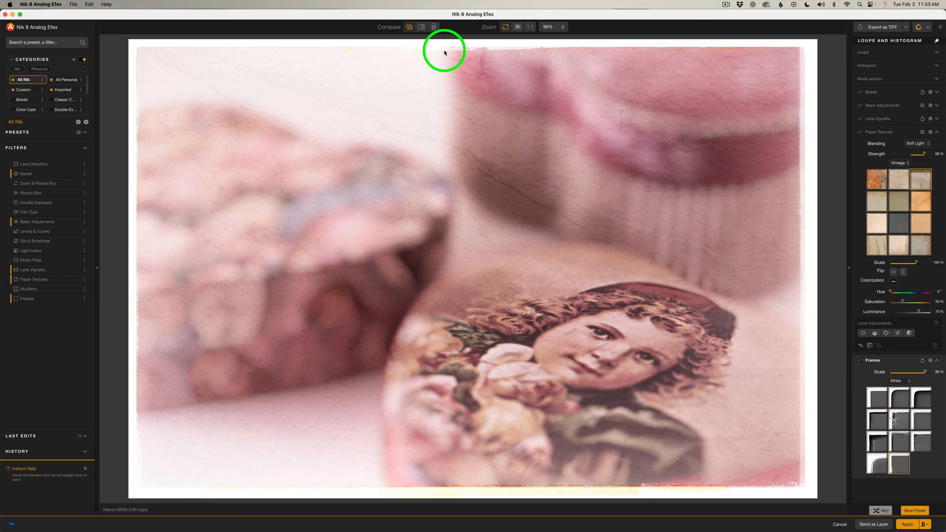
left_click(411, 29)
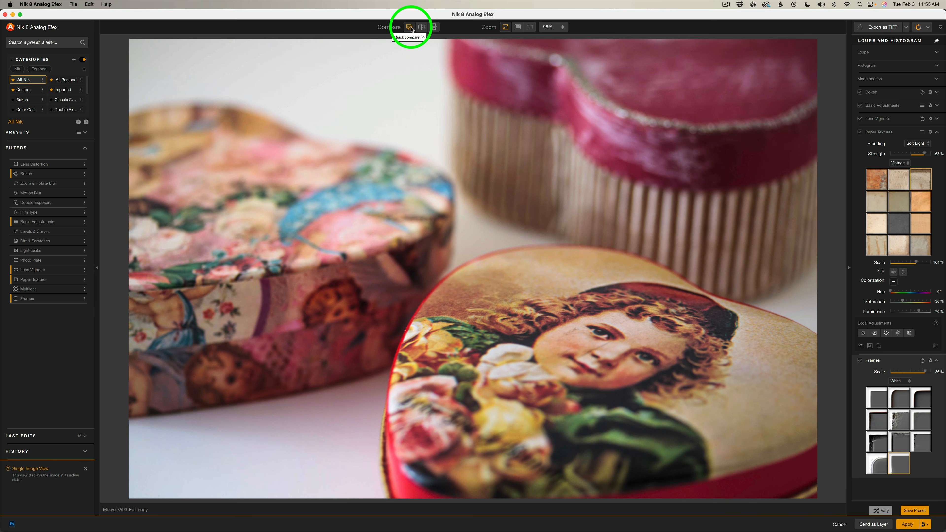